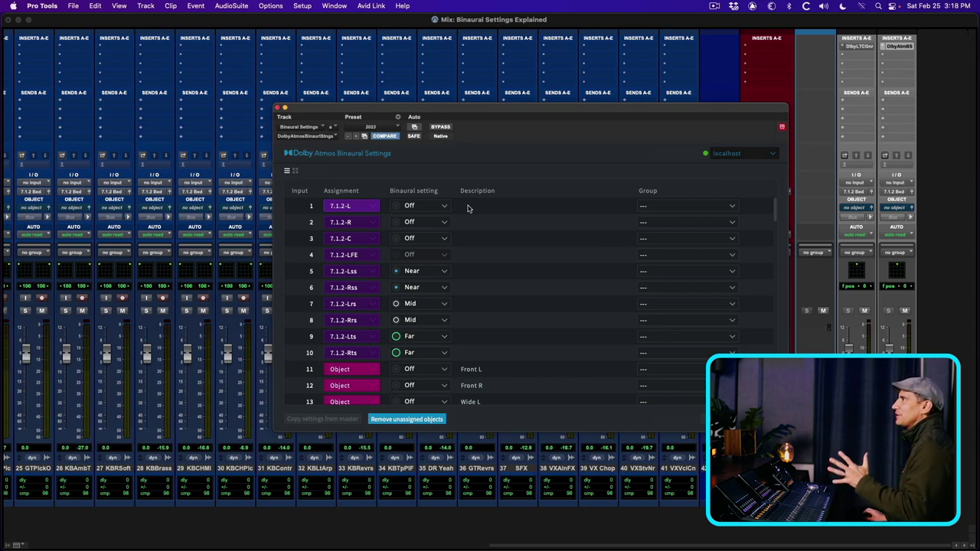
key(ctrl+Right)
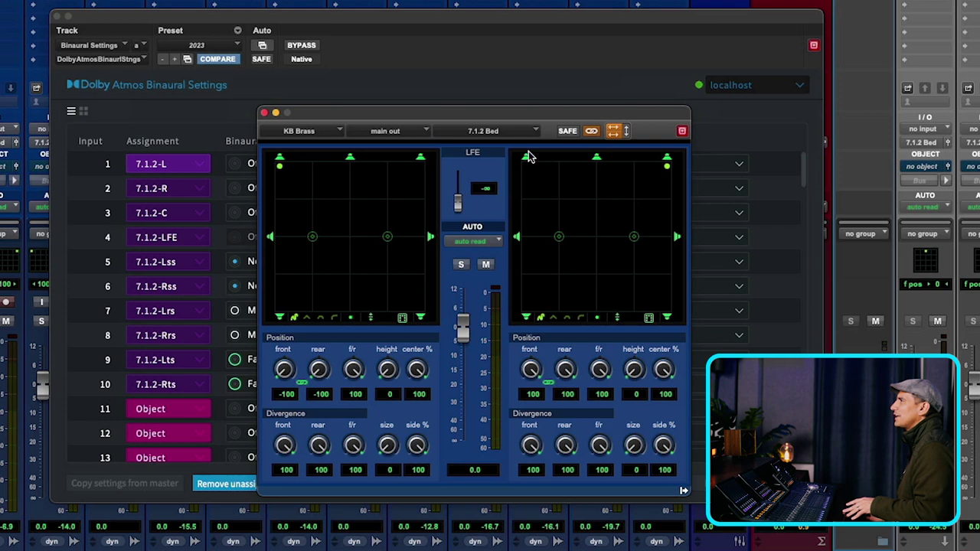
Step: Close the KB Brass output panner, switch to the Edit window and make track waveforms taller
click(459, 153)
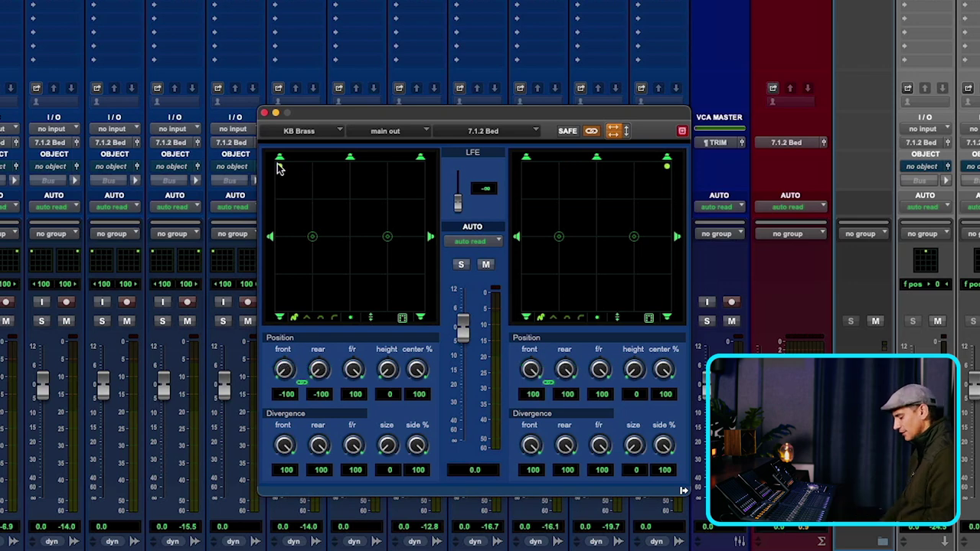
key(super+w)
key(super+equal)
key(ctrl+alt+Up)
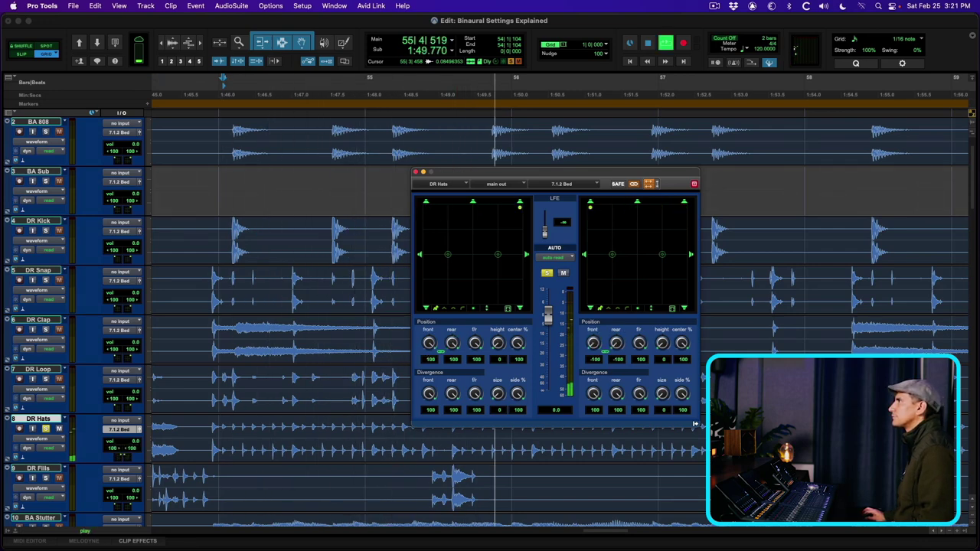
Step: Stop playback, open the Dolby Atmos Binaural Settings plugin in Mix and reposition it
key(space)
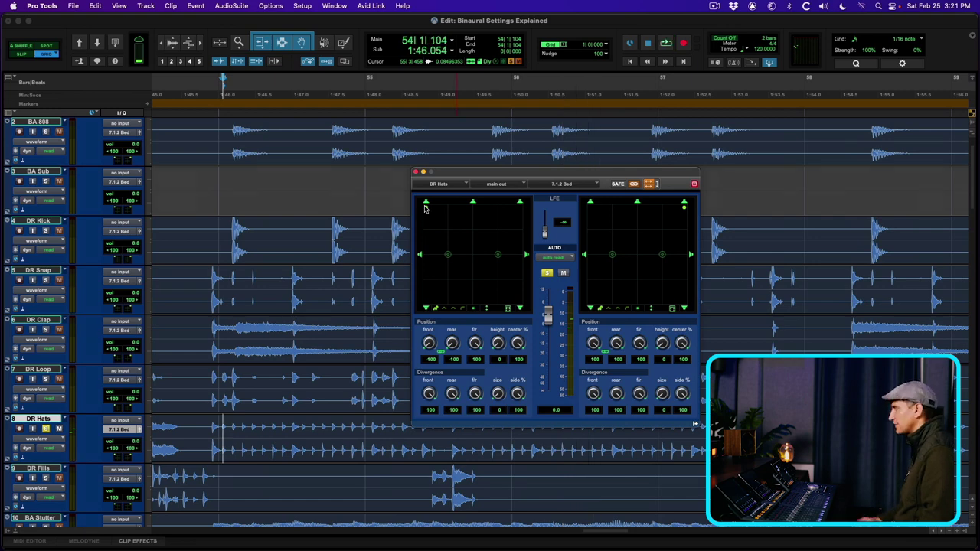
key(super+equal)
click(893, 47)
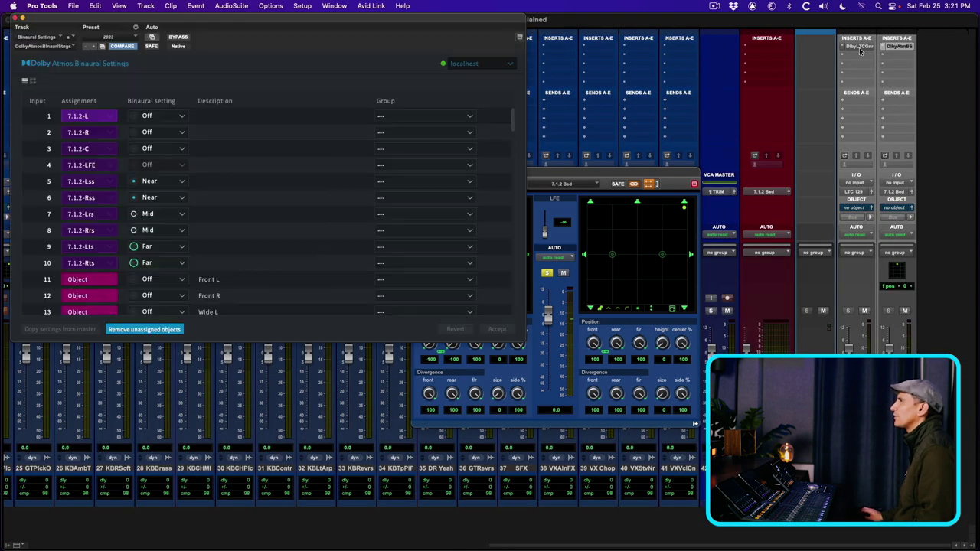
drag(496, 29, 896, 9)
drag(817, 15, 838, 16)
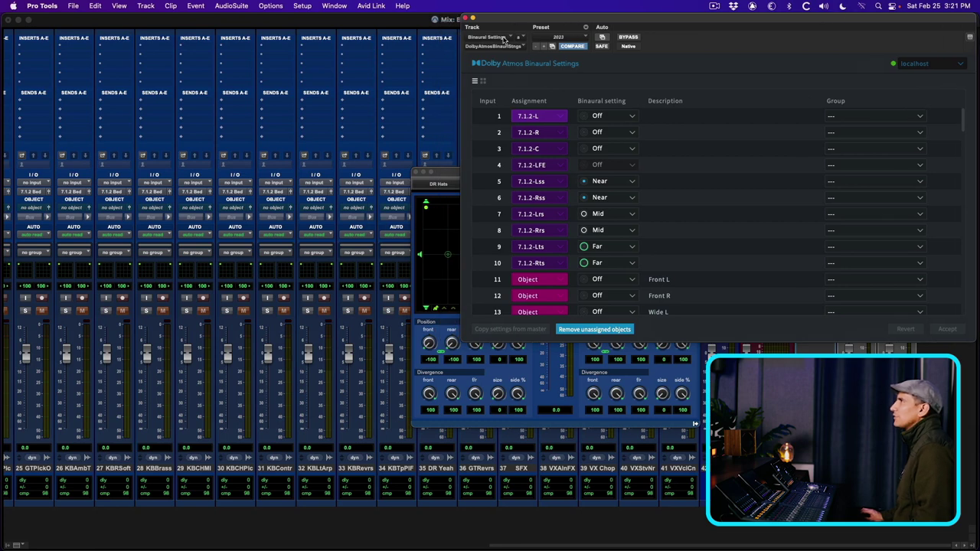
drag(496, 20, 26, 3)
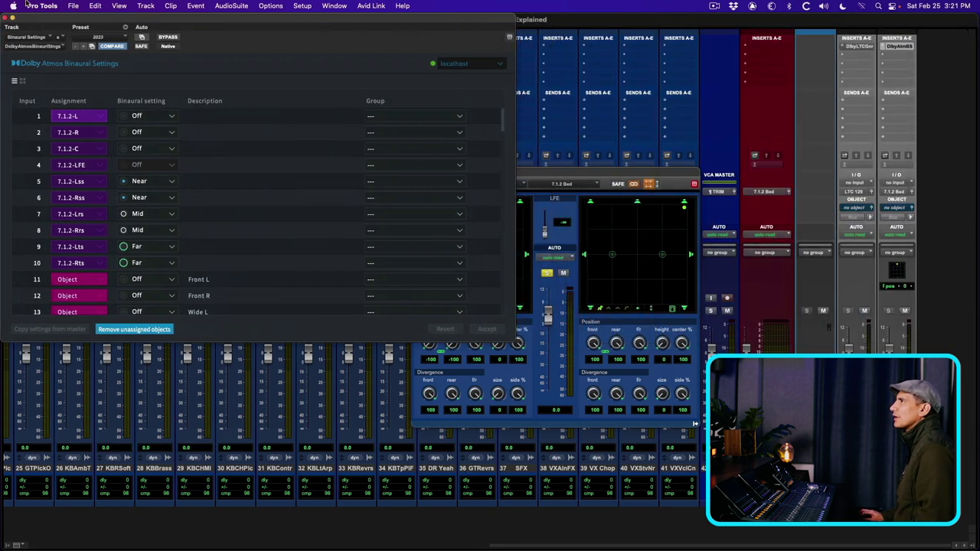
Step: Reposition and close the DR Hats panner, close Binaural Settings, and return to Edit
drag(588, 177, 696, 141)
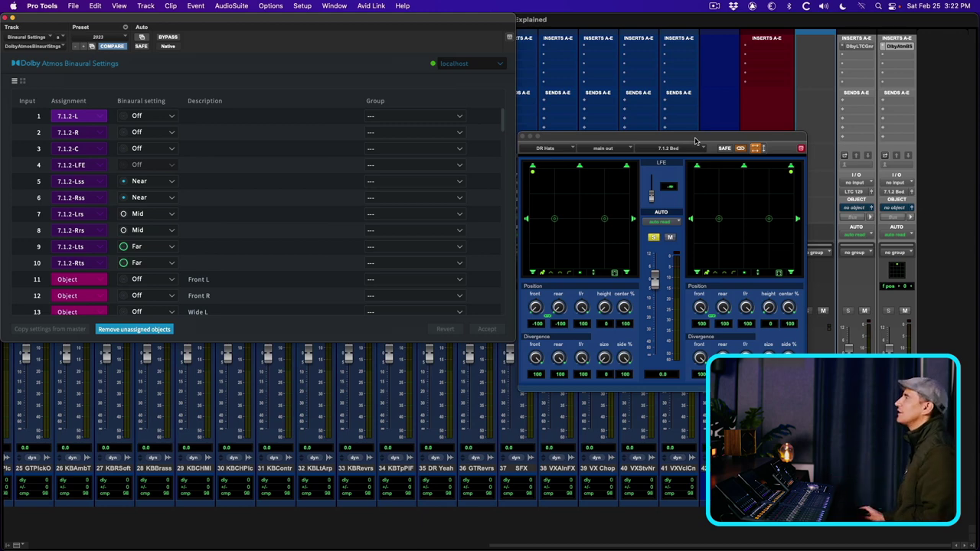
drag(695, 140, 700, 116)
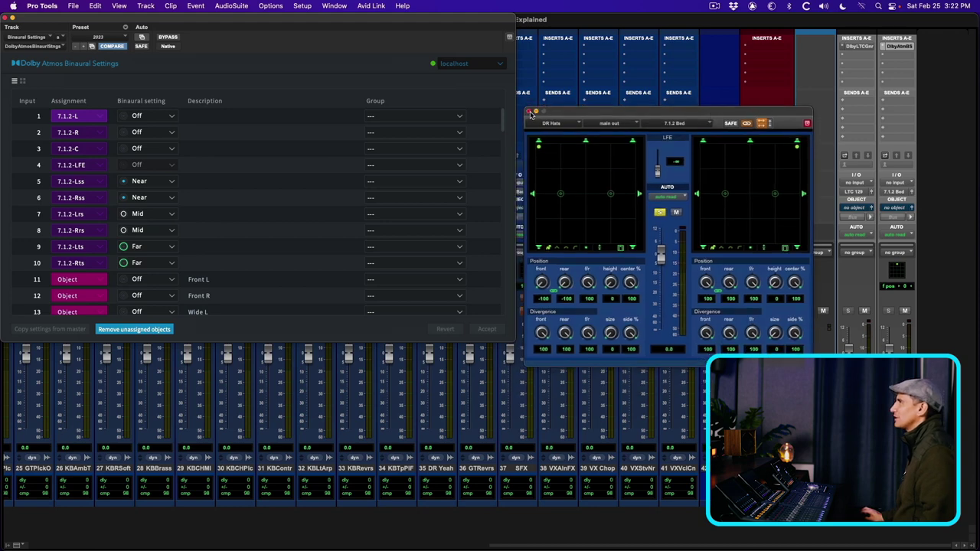
click(529, 112)
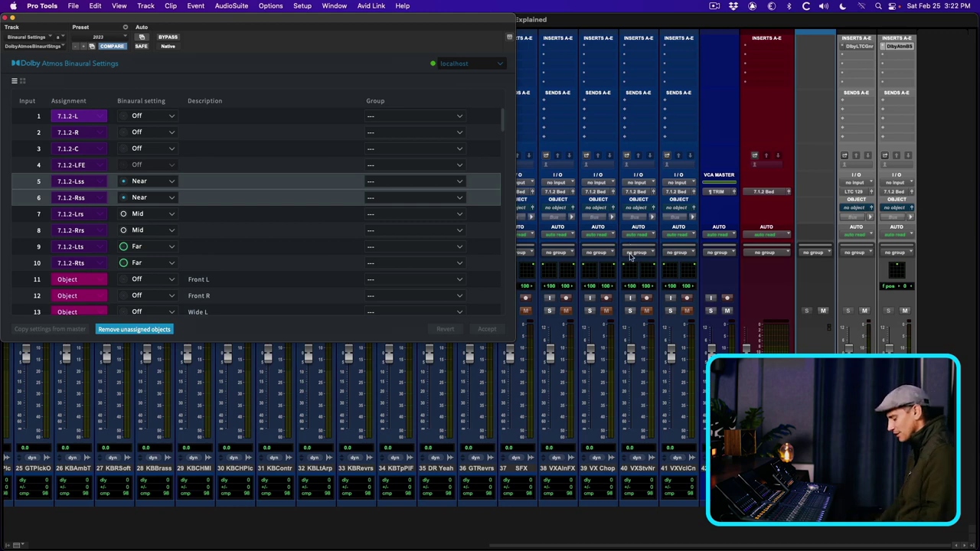
key(super+w)
key(super+equal)
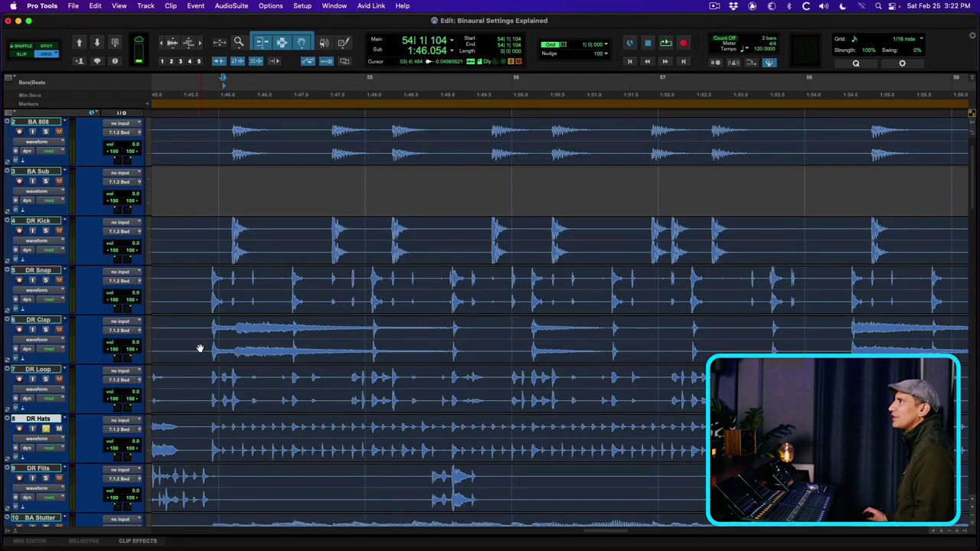
Step: Solo and audition DR Snap, then restore the plugin windows in the Mix window
click(223, 300)
key(shift+s)
key(space)
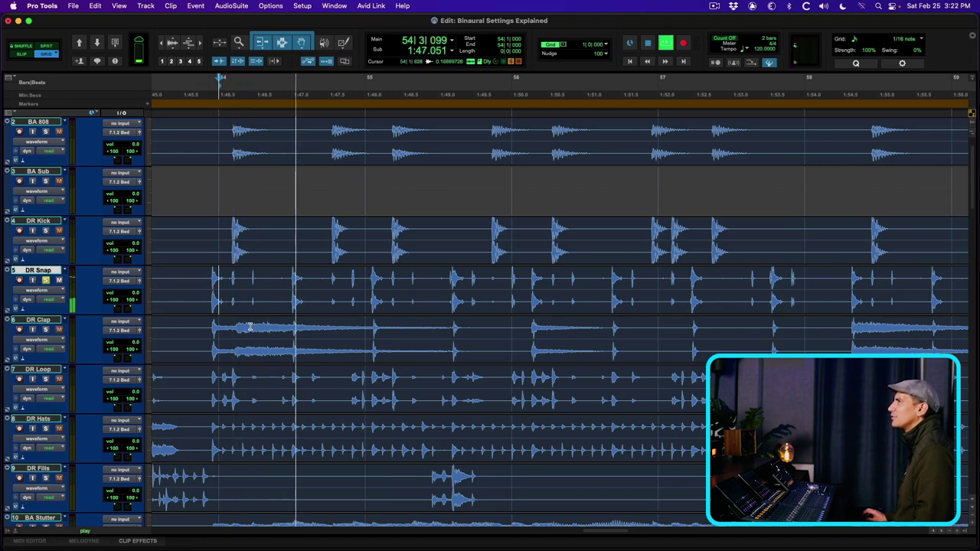
key(space)
key(ctrl+alt+super+w)
key(super+equal)
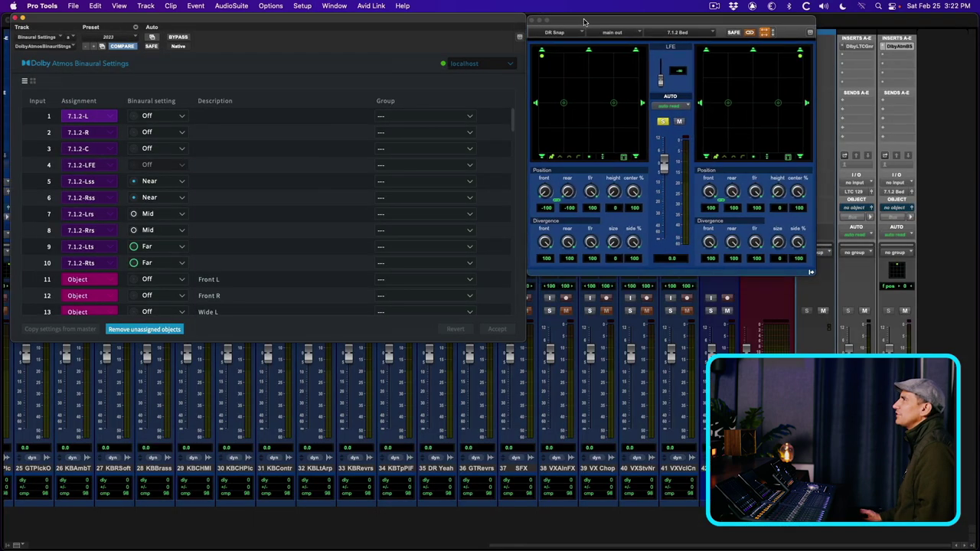
drag(540, 57, 541, 102)
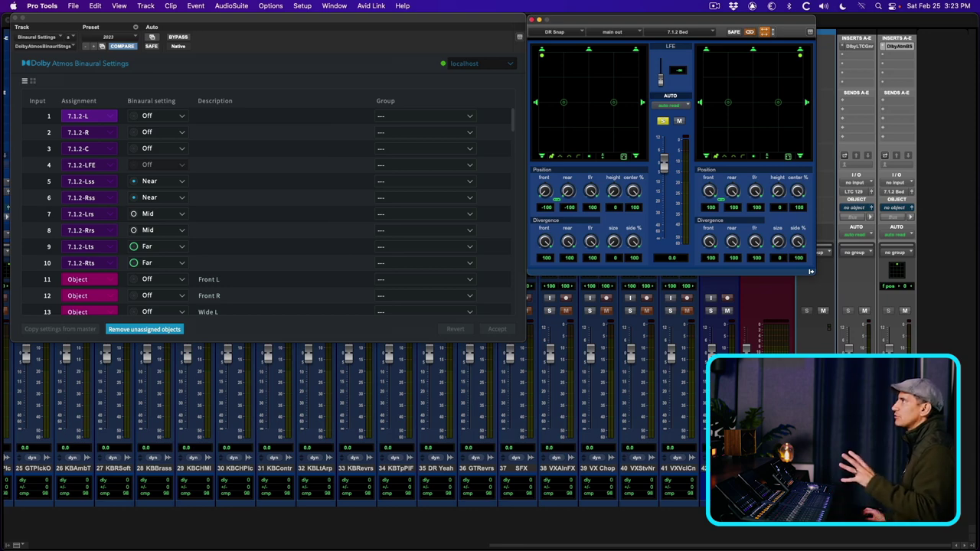
drag(541, 54, 542, 102)
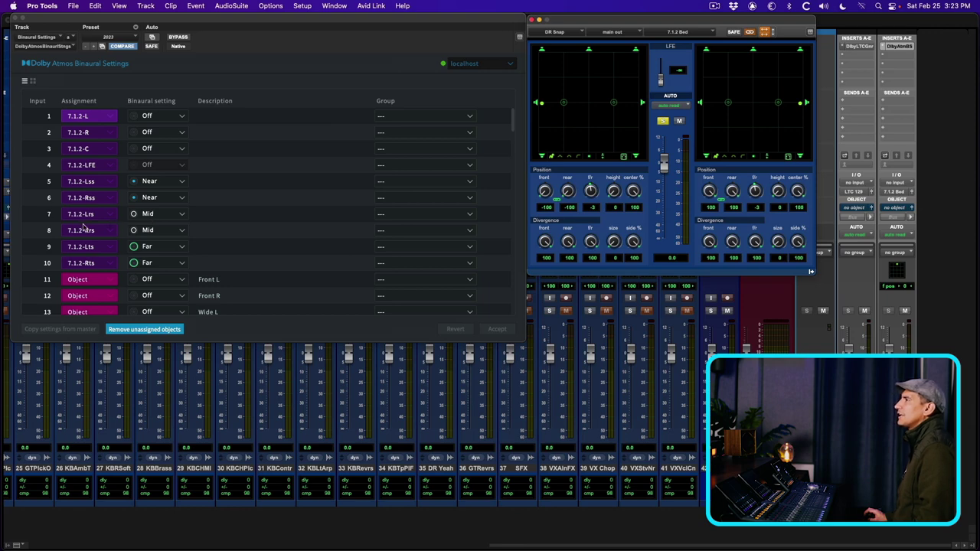
drag(54, 221, 90, 235)
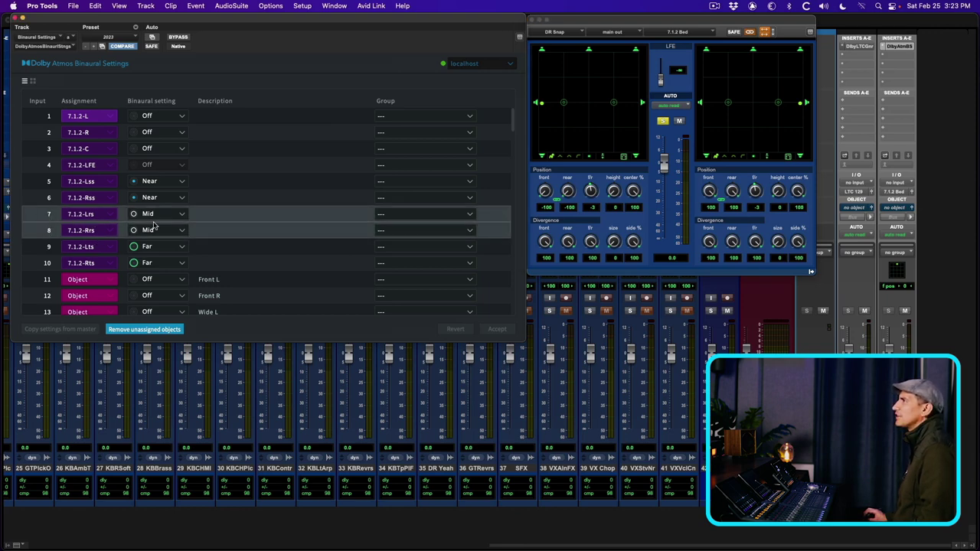
drag(546, 107, 542, 151)
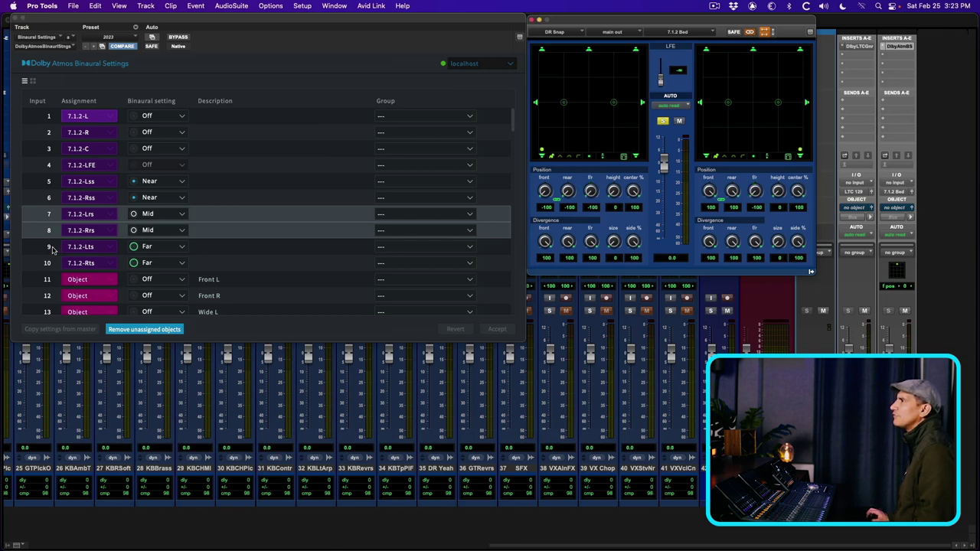
drag(52, 250, 49, 267)
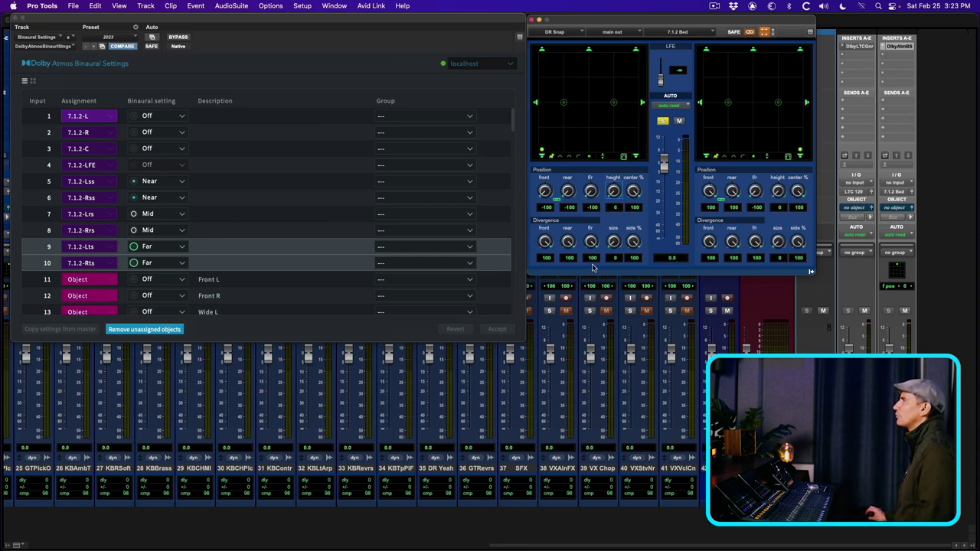
drag(542, 150, 542, 52)
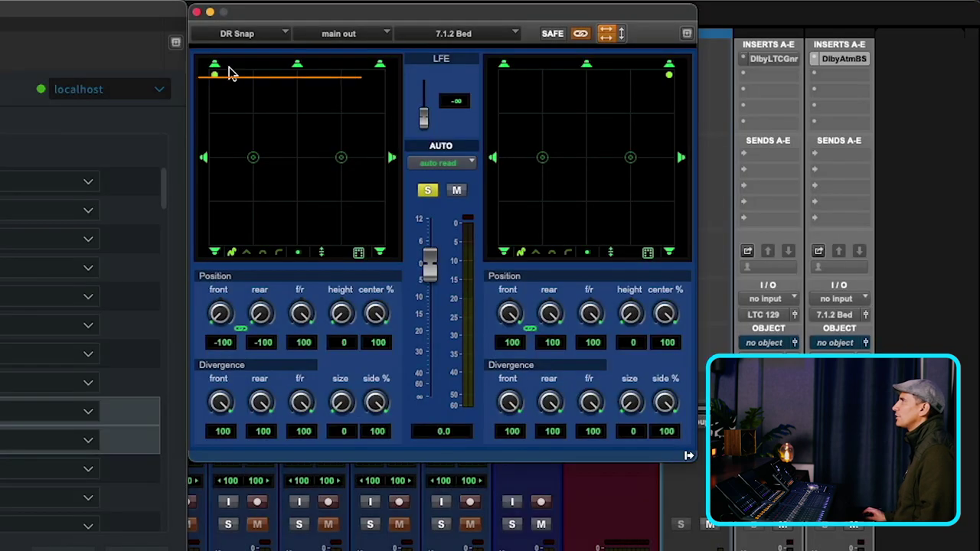
Step: Try DR Snap's height at 100 and back to 0 in 2D and 3D, then pan it rear
drag(225, 75, 225, 90)
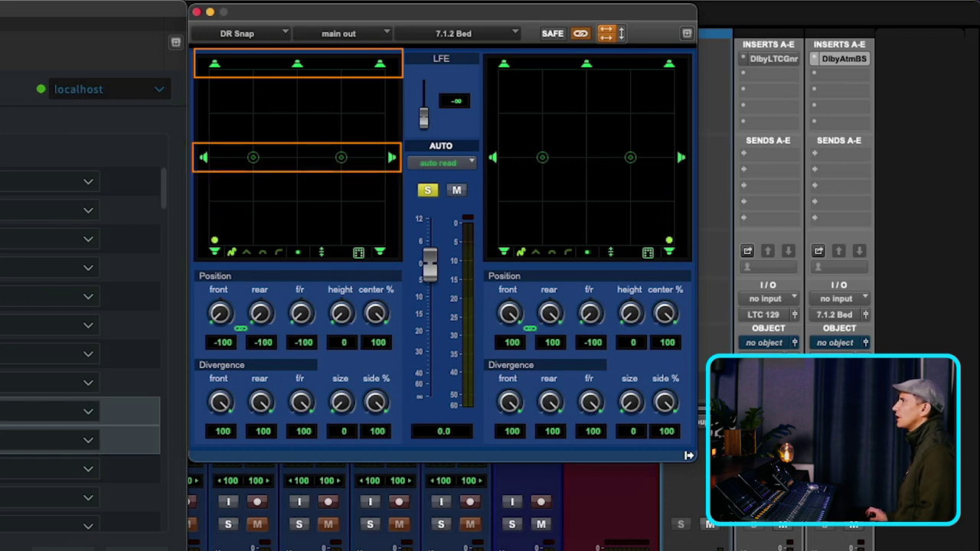
drag(343, 319, 360, 155)
alt+click(341, 314)
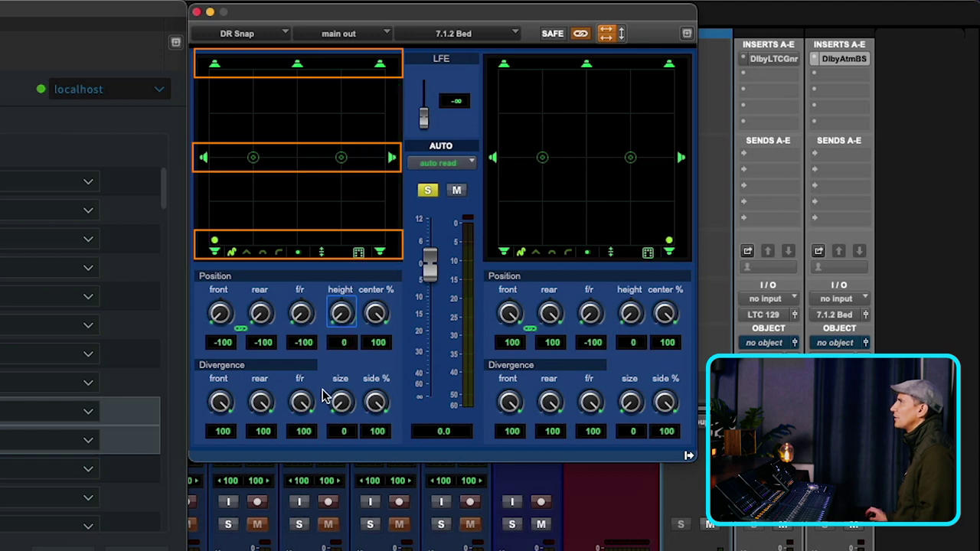
click(301, 254)
drag(339, 313, 352, 158)
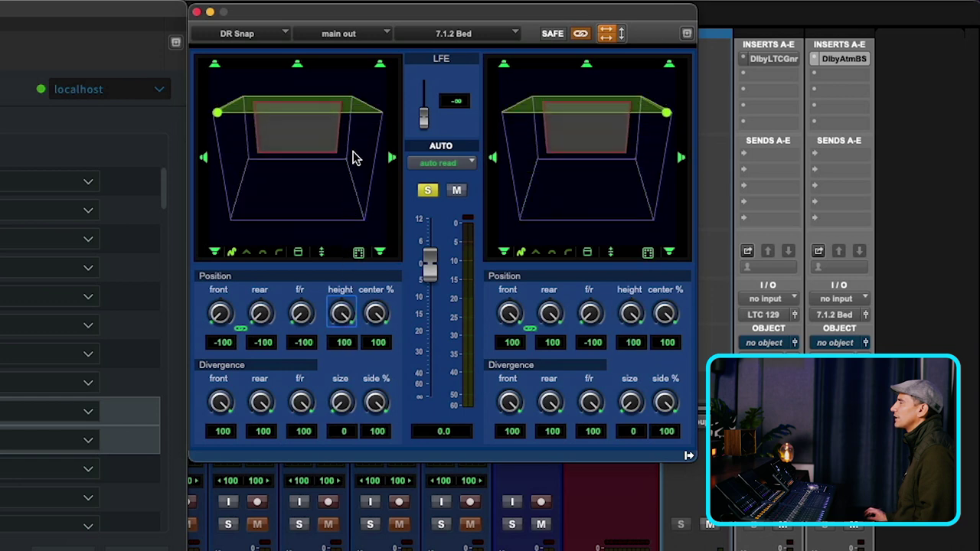
alt+click(342, 314)
drag(234, 219, 251, 162)
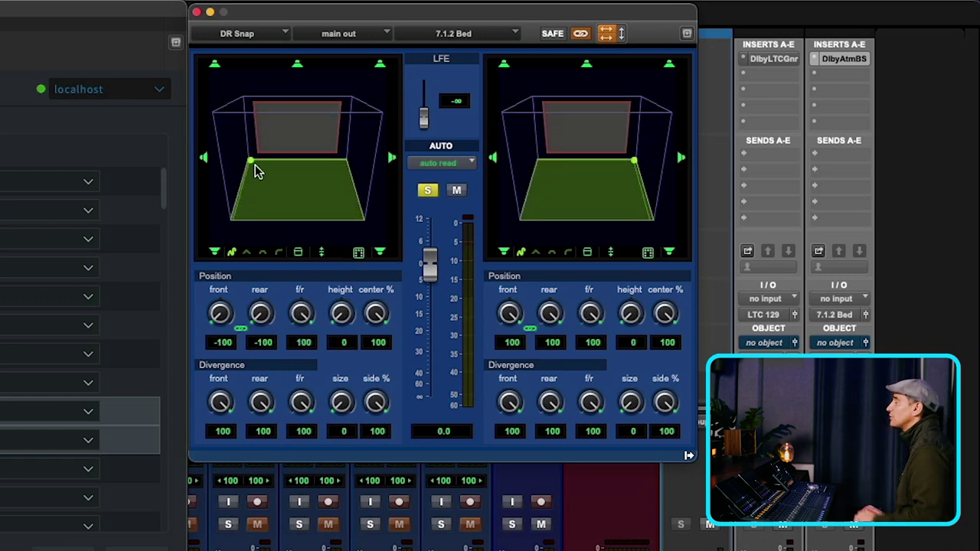
mouse_move(252, 162)
mouse_down()
mouse_move(346, 161)
mouse_move(243, 163)
mouse_up()
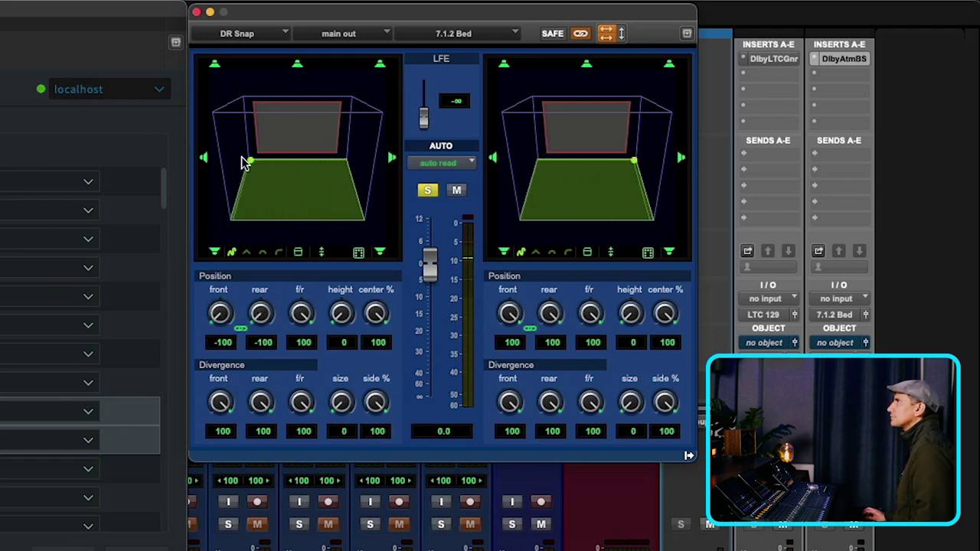
Step: Move DR Snap toward mid-room, raise it to ceiling, then settle it at floor height
click(298, 253)
drag(217, 77, 216, 161)
click(298, 253)
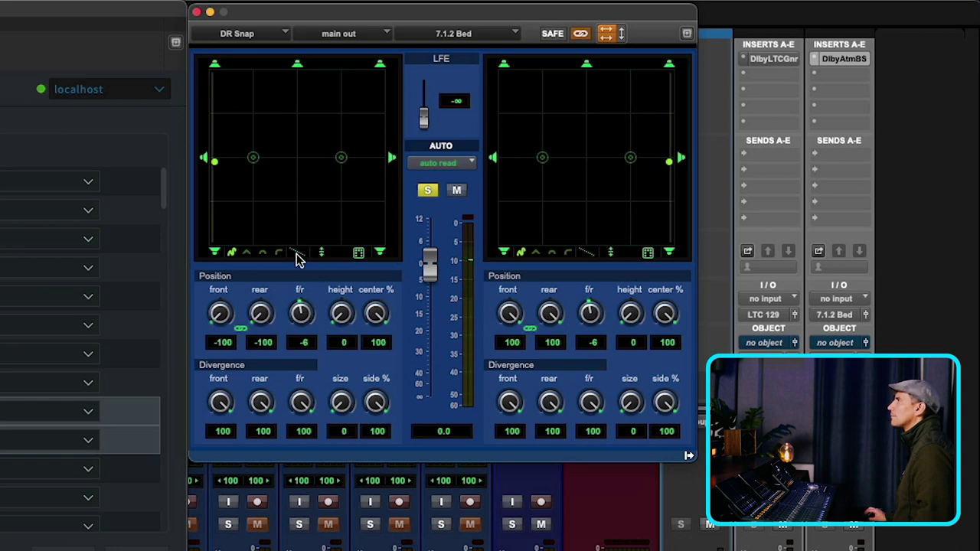
click(298, 254)
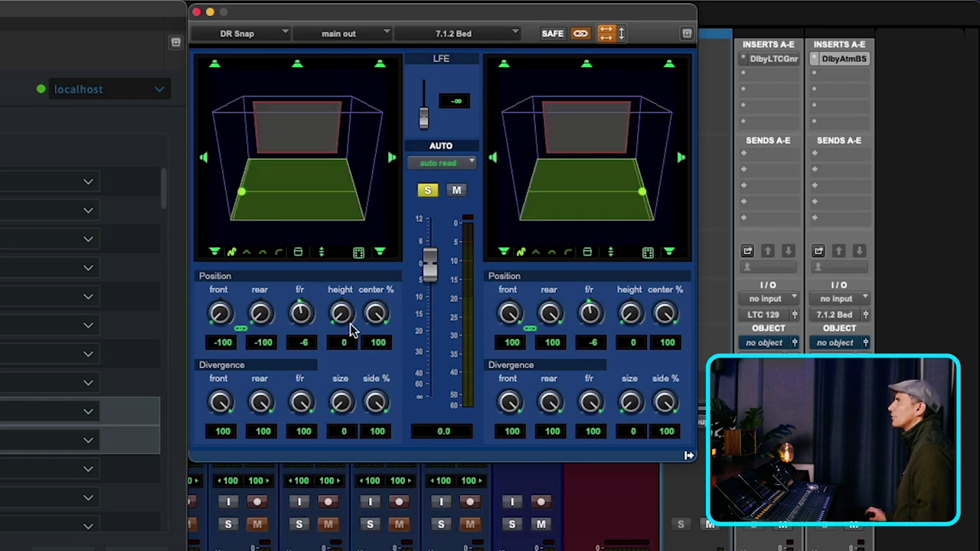
drag(341, 326, 259, 174)
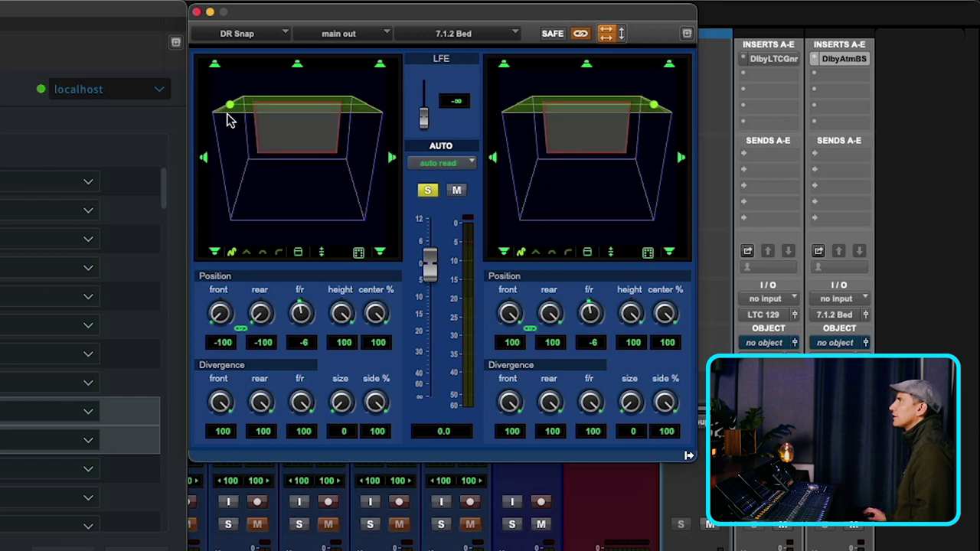
drag(230, 106, 249, 97)
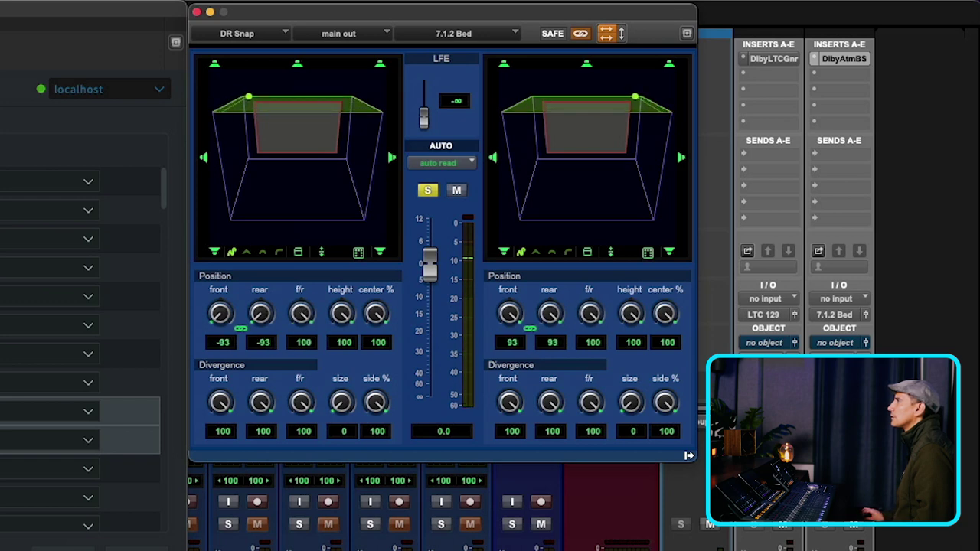
drag(350, 304, 329, 491)
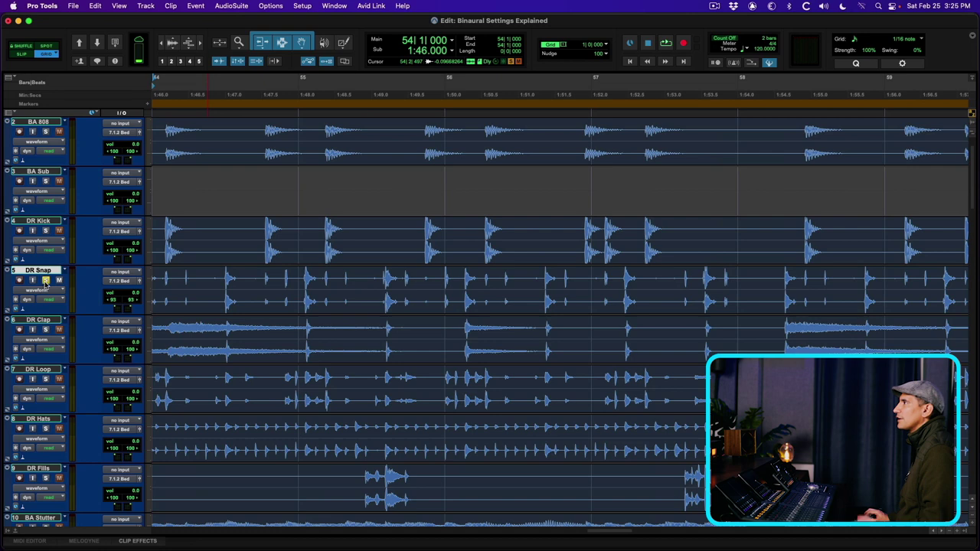
Step: Unsolo DR Snap, zoom the timeline out and scroll to the DR ClapLoop track
click(45, 281)
key(super+bracketleft)
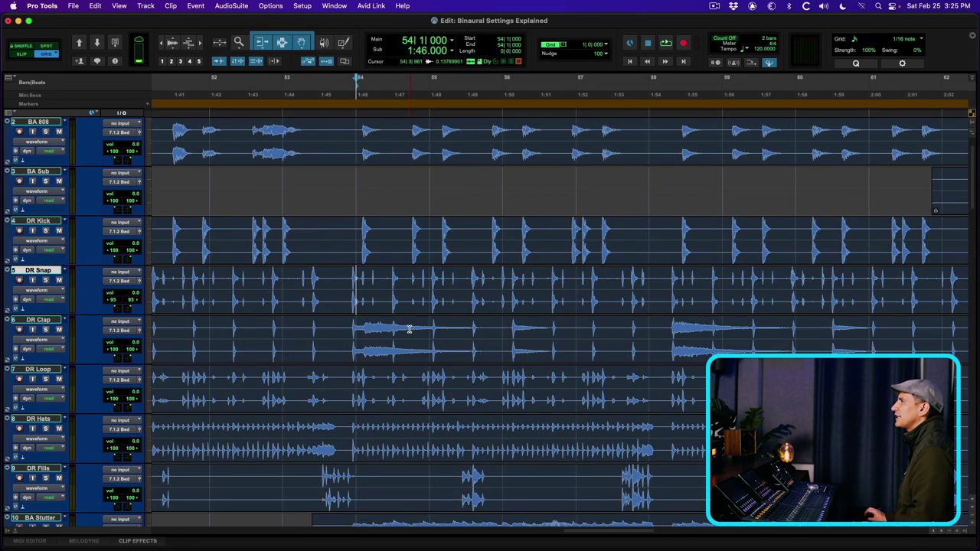
scroll(407, 329, down, 3)
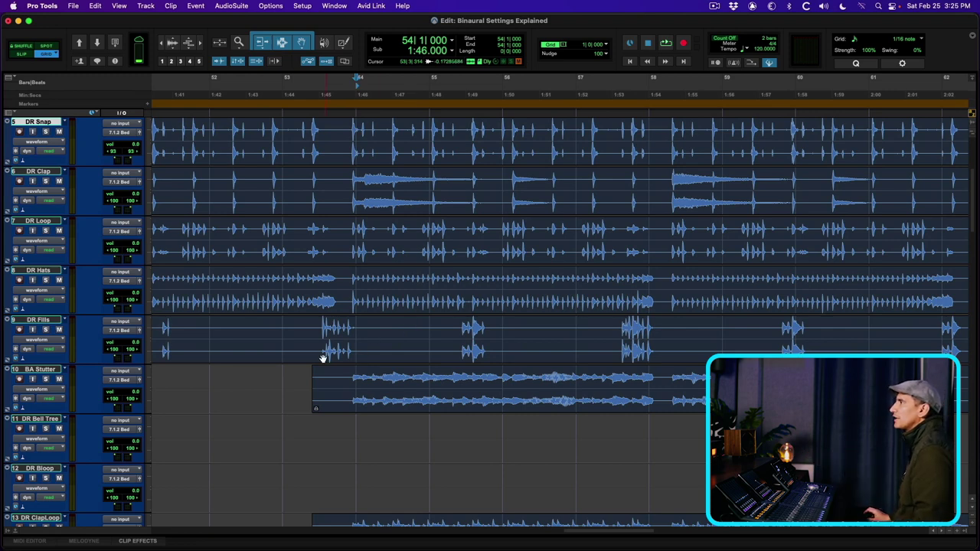
scroll(363, 381, down, 5)
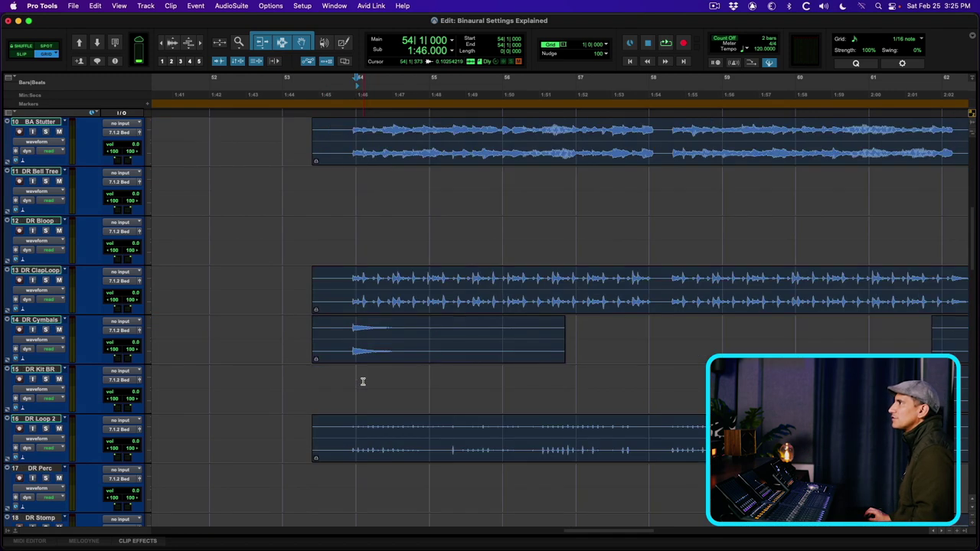
scroll(376, 365, up, 1)
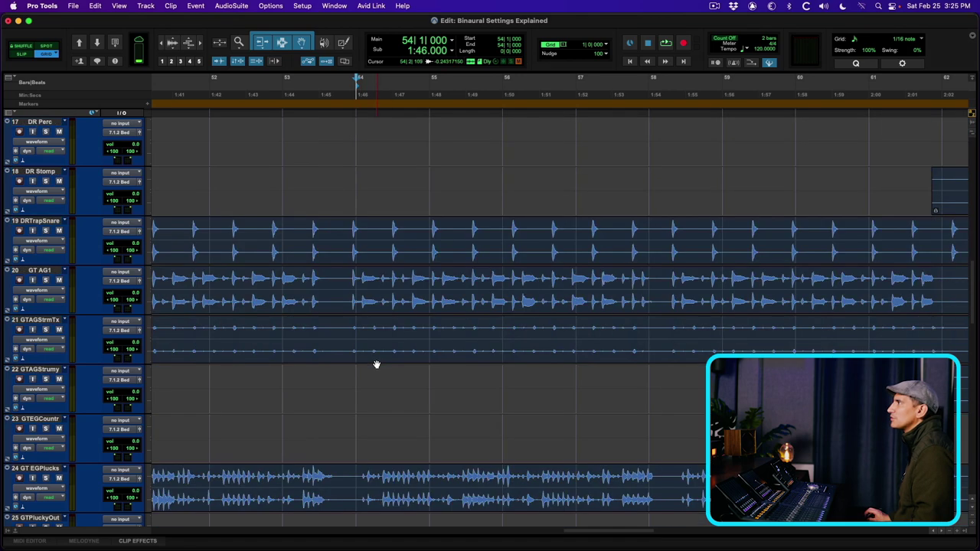
Step: Solo DR ClapLoop, play a short check, and open its output panner
click(345, 328)
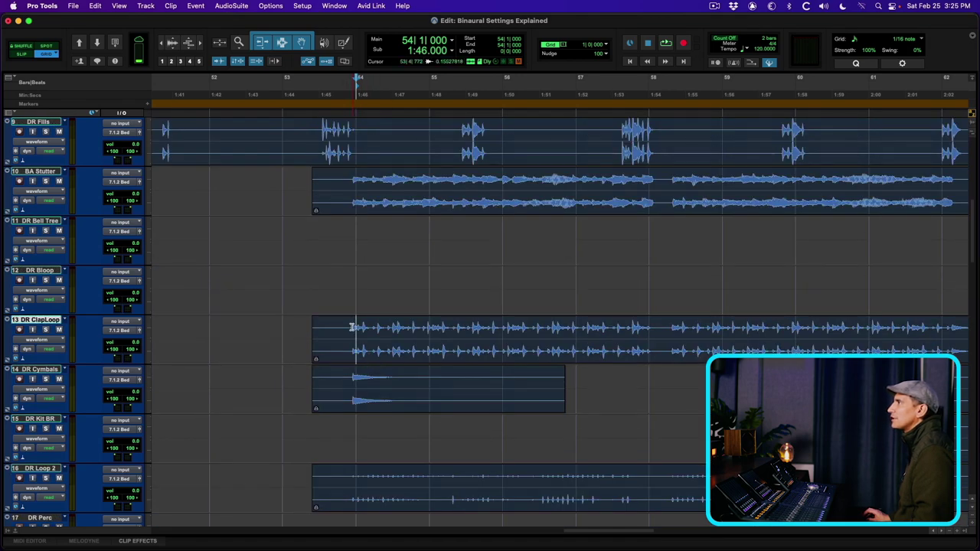
key(shift+s)
key(space)
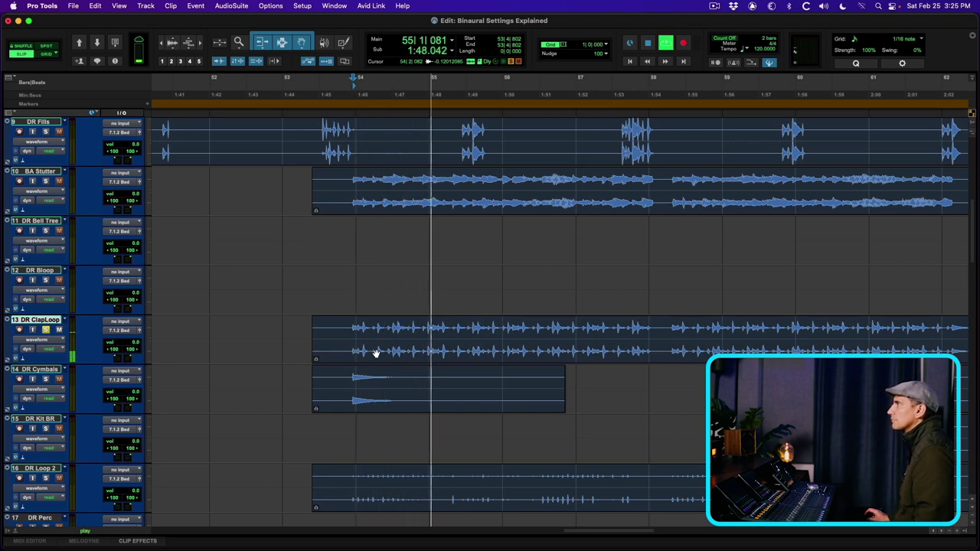
key(space)
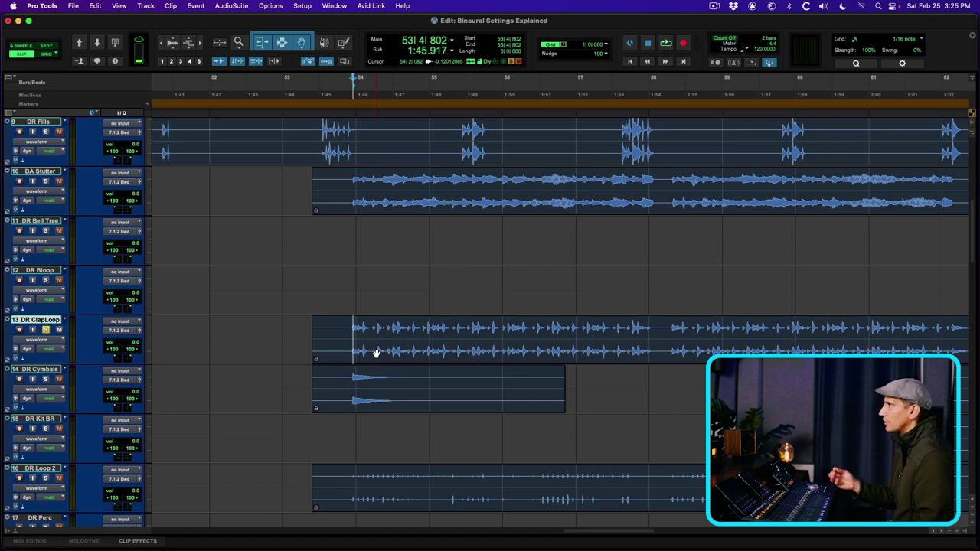
click(140, 332)
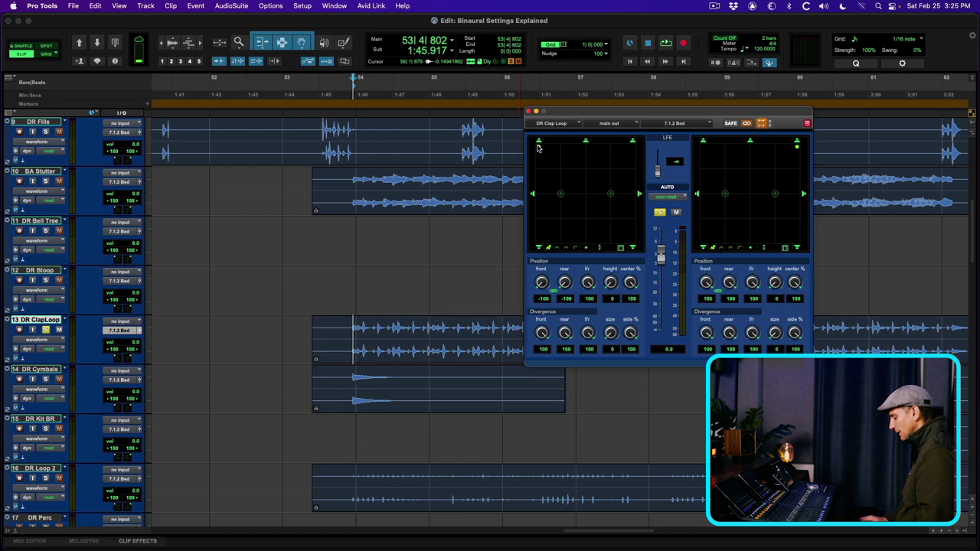
Step: View the Dolby Atmos Binaural Settings plug-in in Mix, then close plug-in windows and return to Edit
key(super+equal)
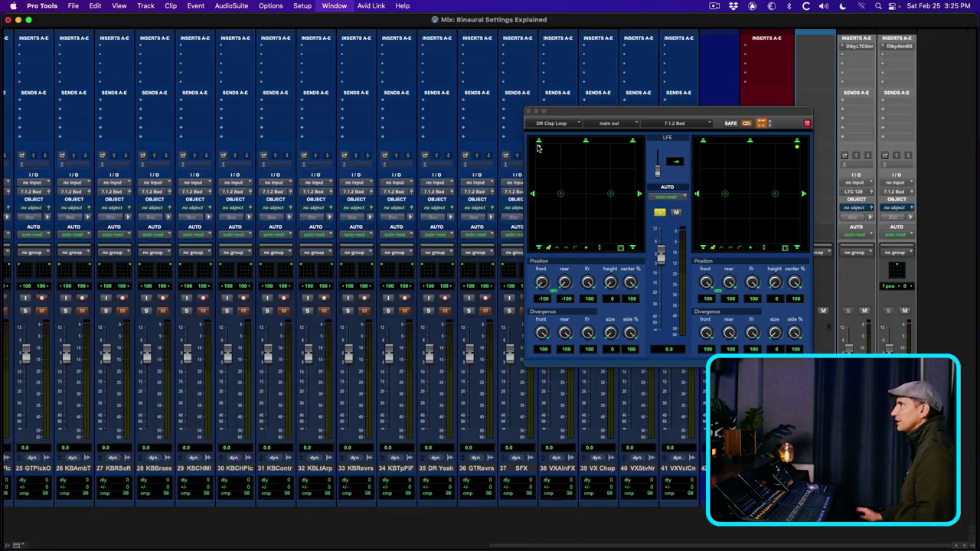
click(907, 47)
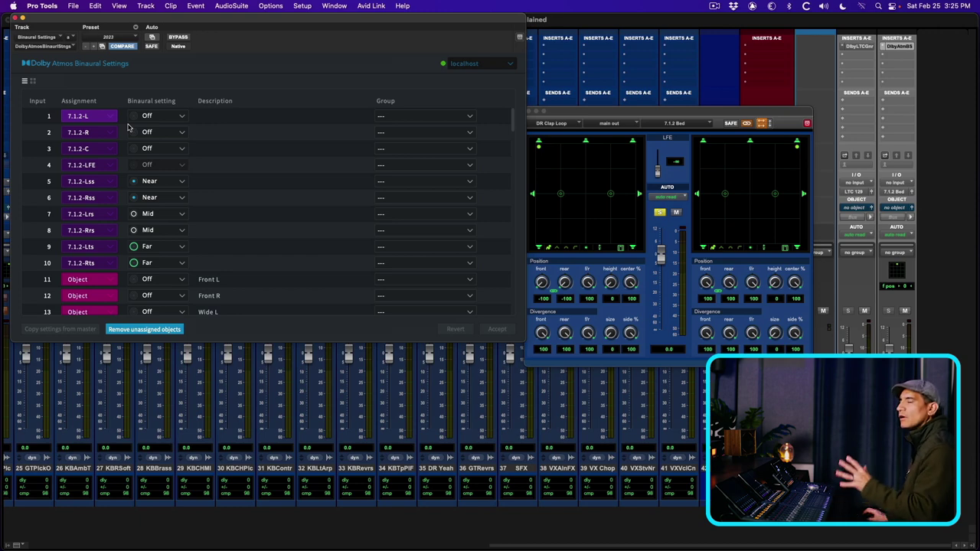
key(ctrl+alt+super+w)
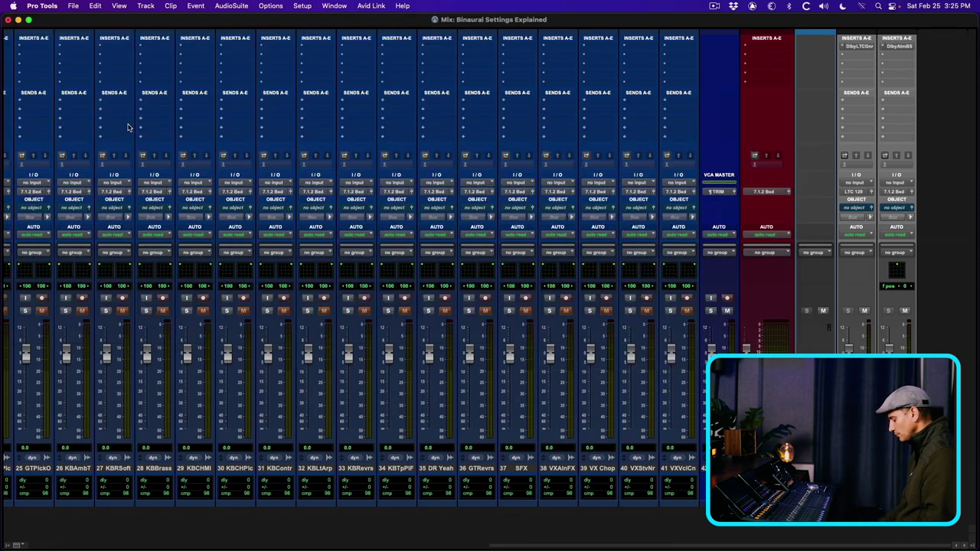
key(super+equal)
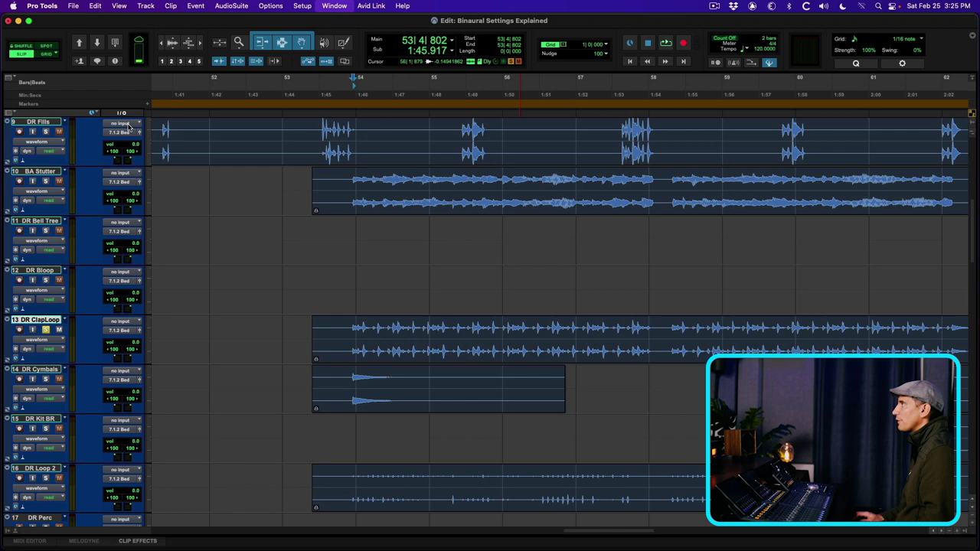
Step: Route DR ClapLoop to Object 39-40 and open its object panner and Binaural Settings
click(9, 113)
click(76, 173)
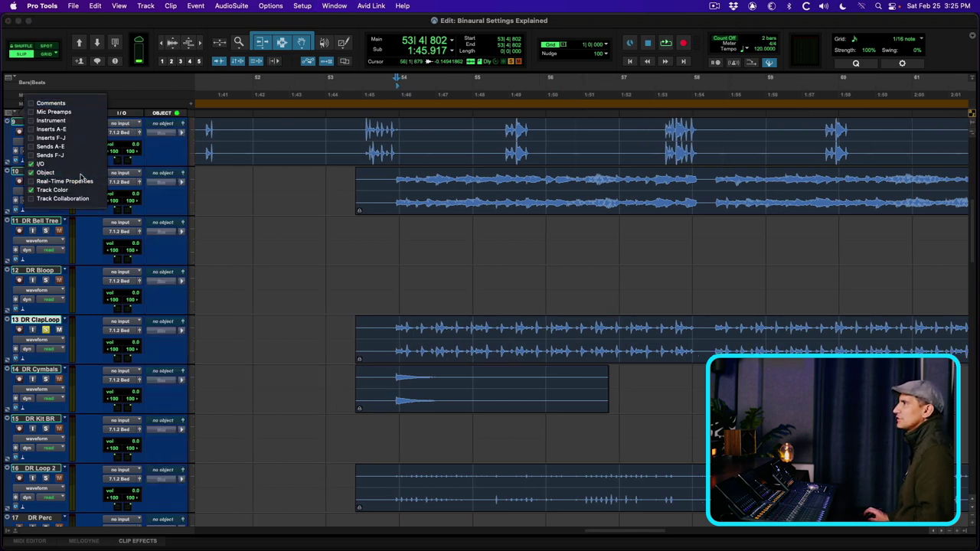
click(162, 359)
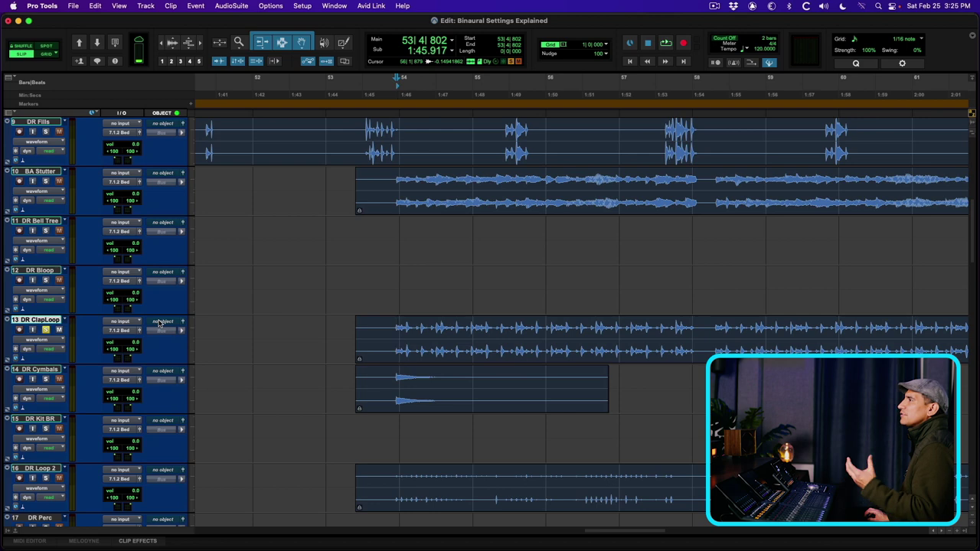
click(159, 323)
scroll(195, 368, down, 5)
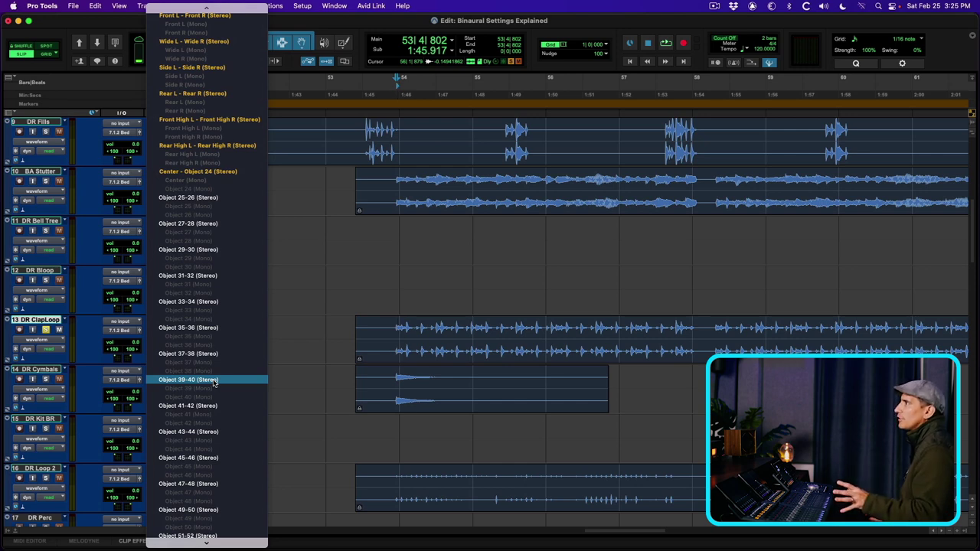
click(214, 381)
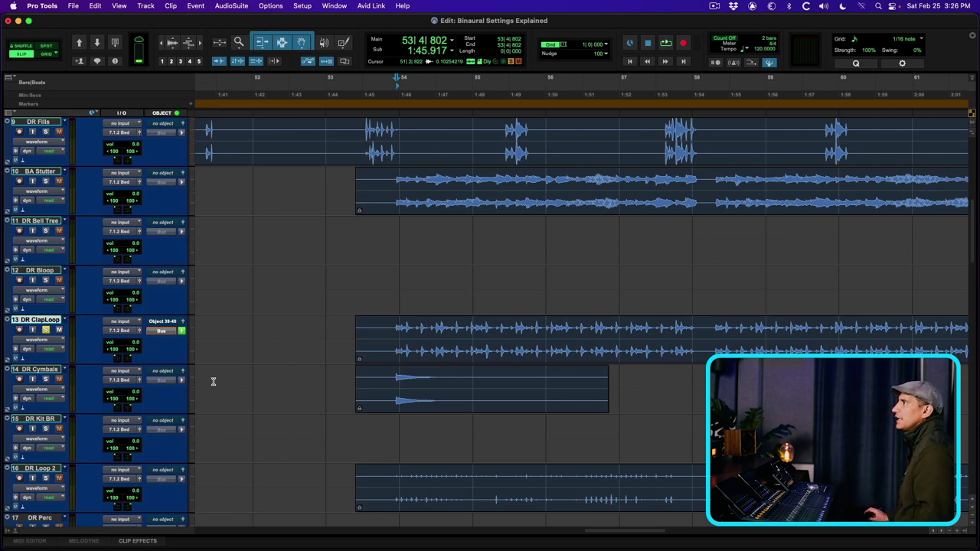
click(161, 331)
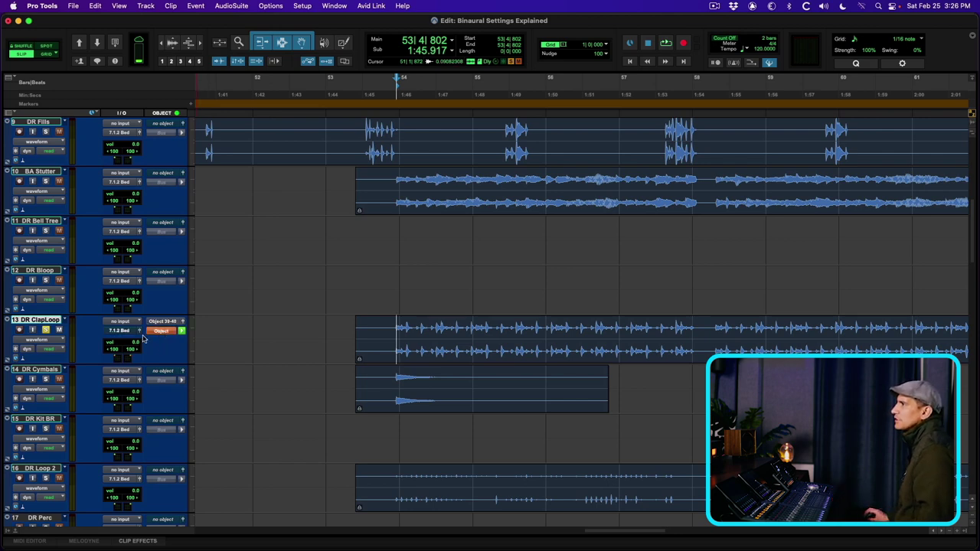
click(144, 335)
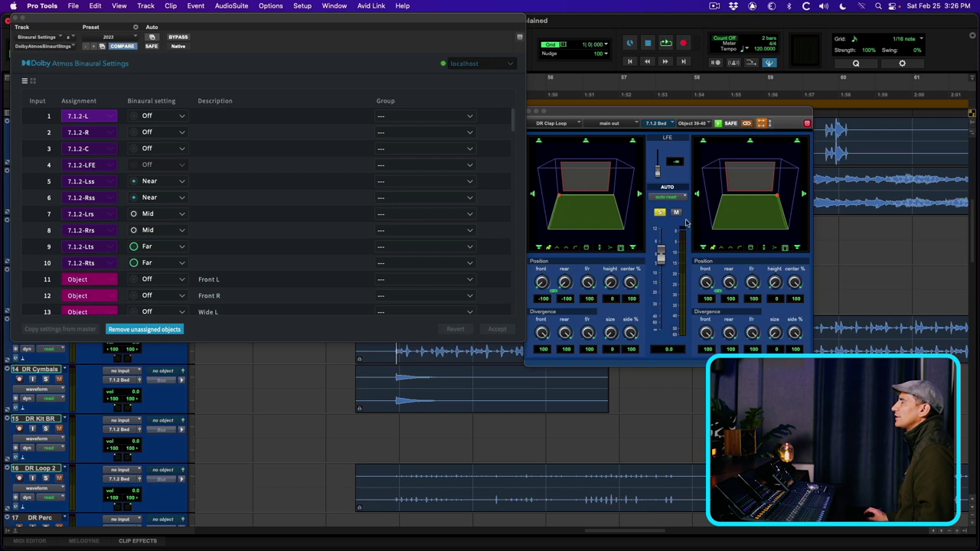
Step: Scroll to object 39 in Binaural Settings and set objects 39 and 40 to Off
scroll(247, 213, down, 8)
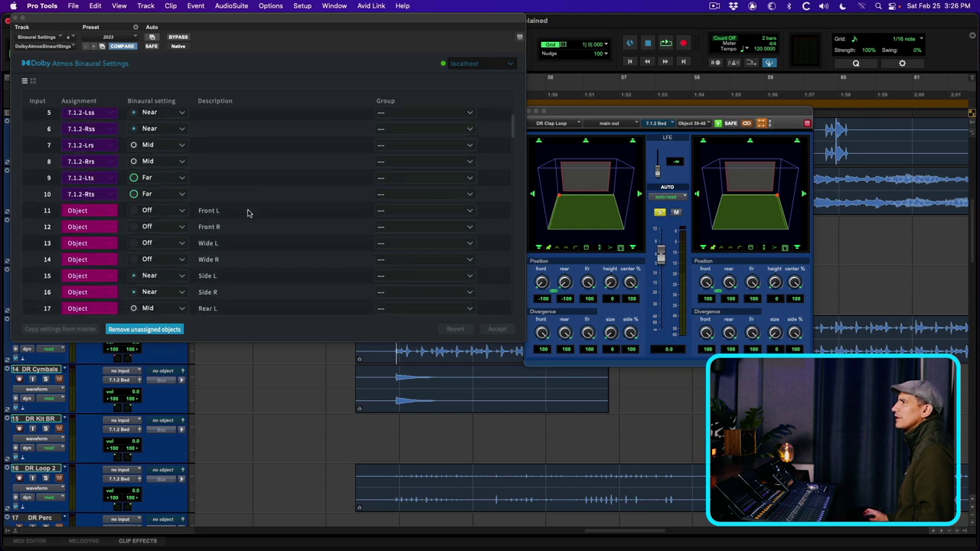
scroll(248, 213, down, 1)
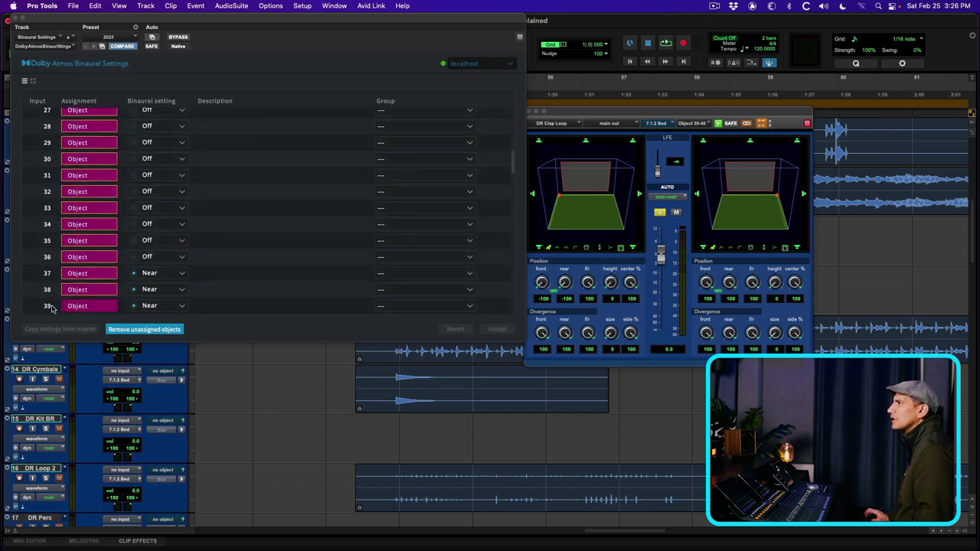
scroll(55, 307, down, 1)
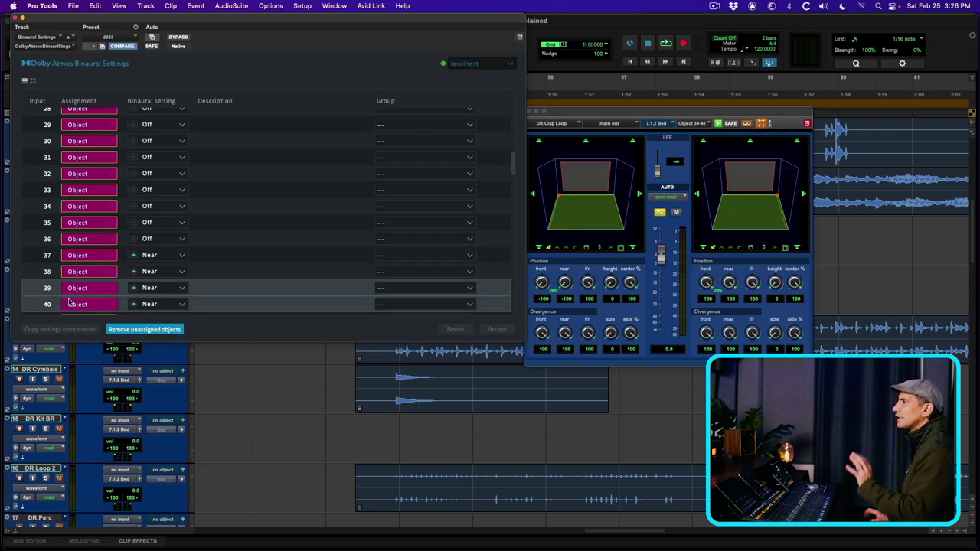
click(163, 294)
click(163, 305)
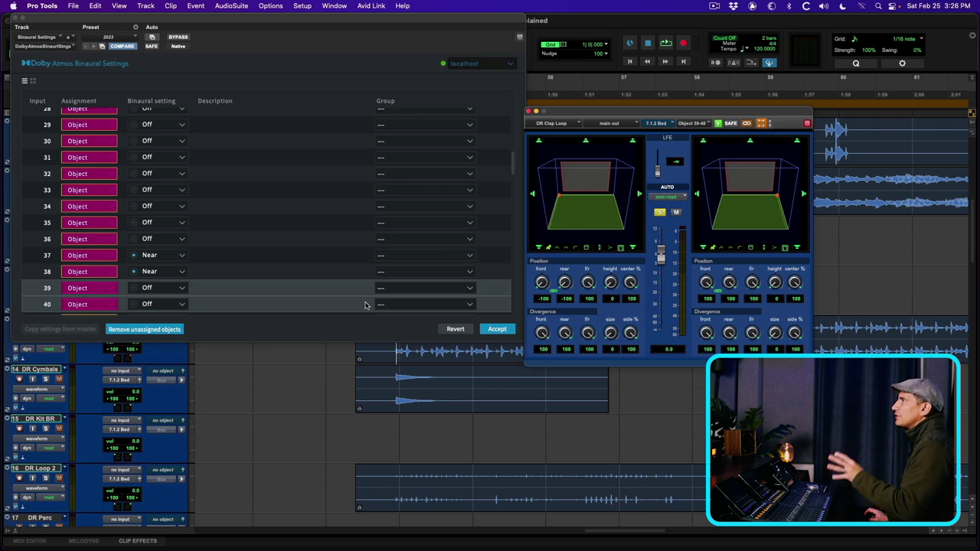
Step: Scroll back to object 39 and reopen its binaural distance choices
scroll(365, 305, up, 10)
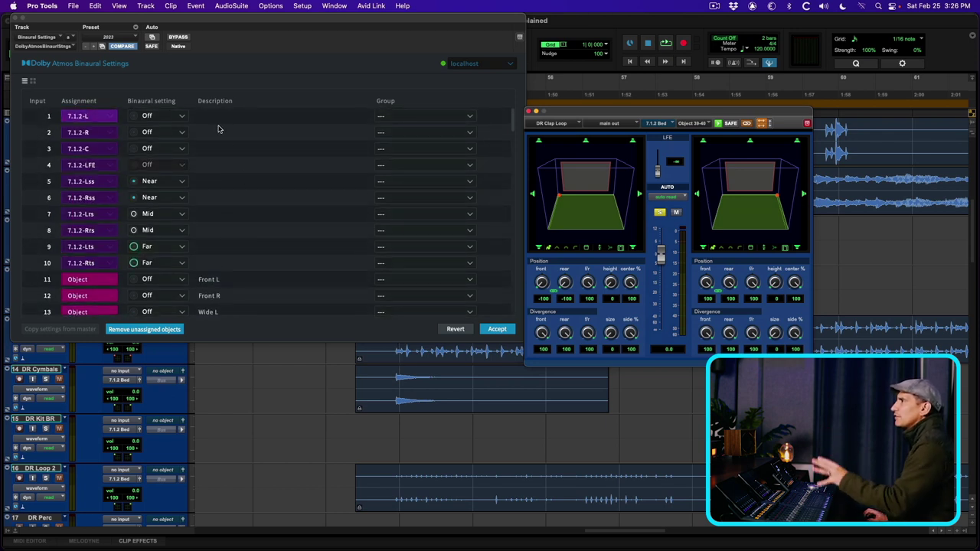
scroll(234, 253, down, 10)
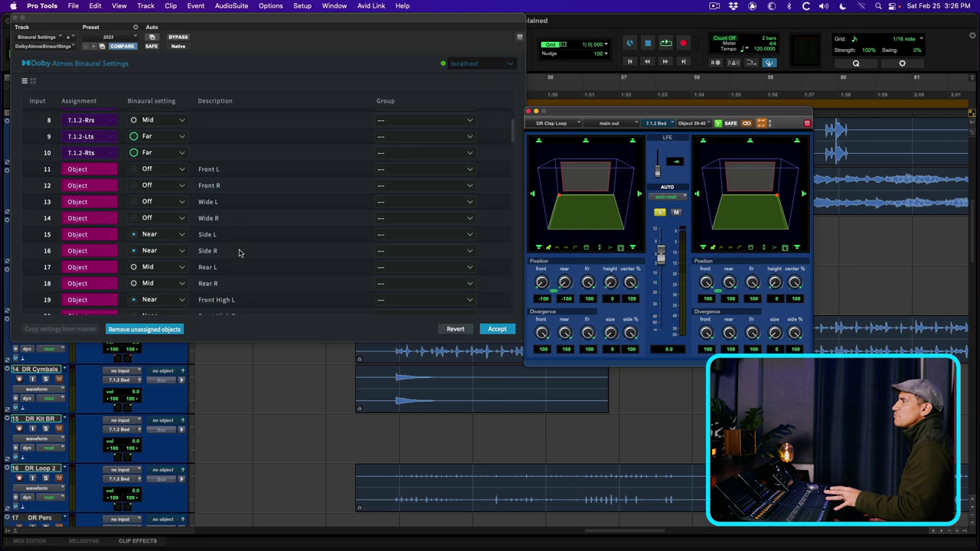
scroll(239, 253, down, 2)
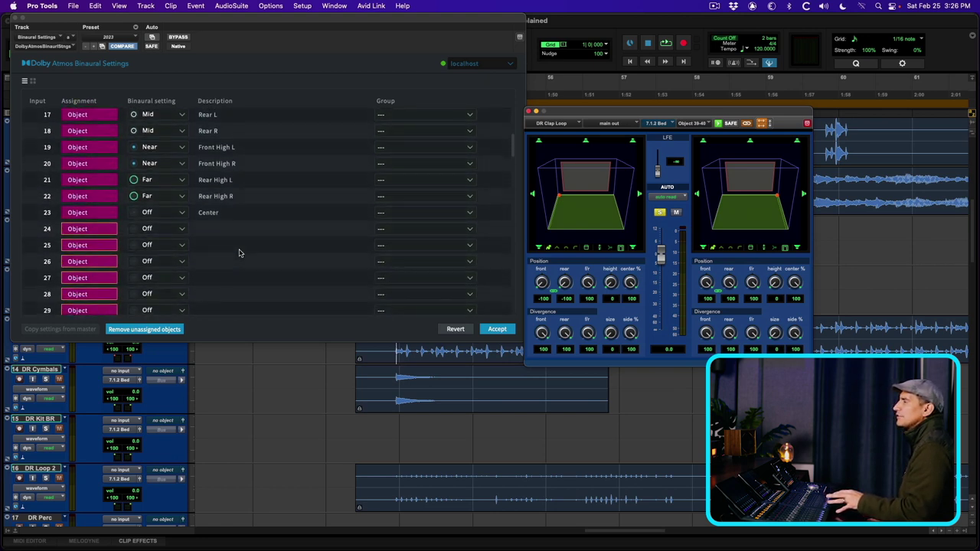
scroll(239, 253, down, 12)
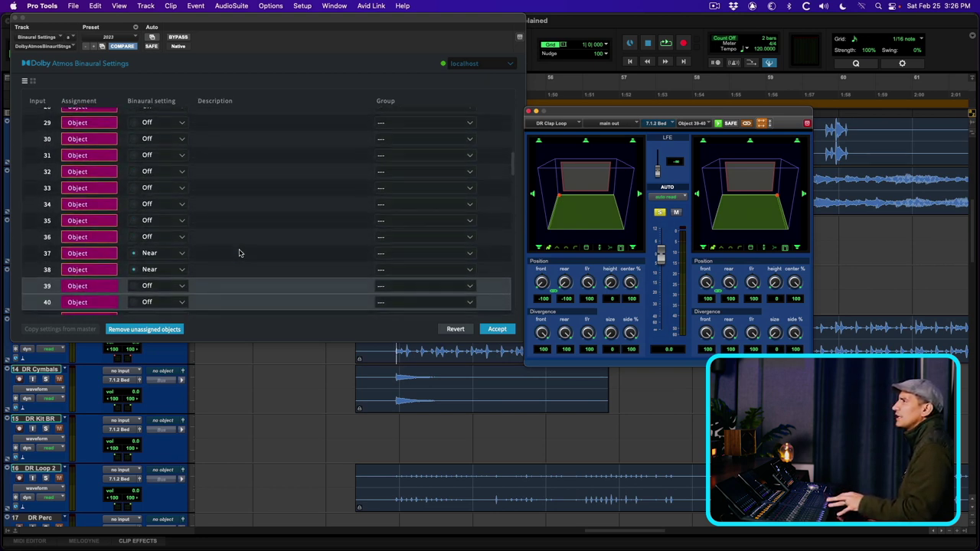
scroll(230, 259, down, 1)
click(183, 270)
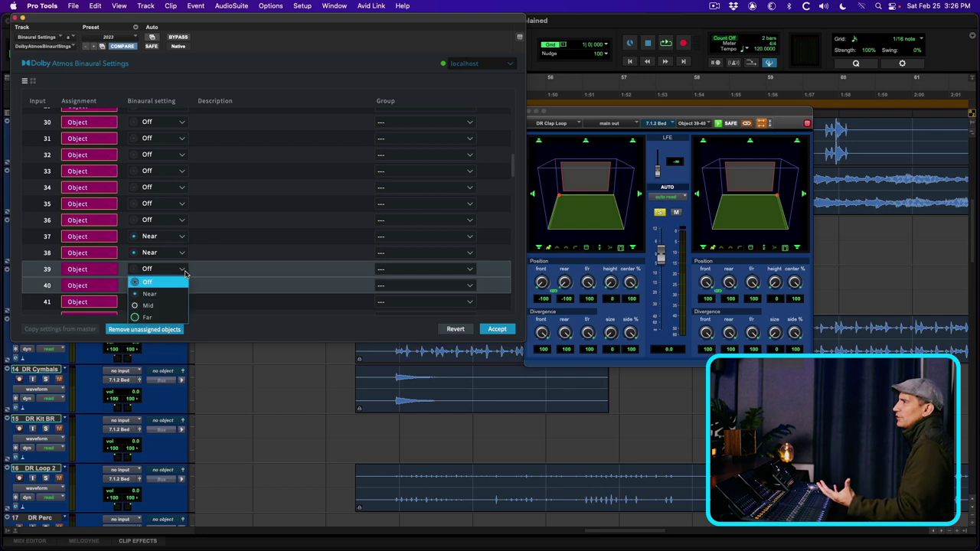
Step: Keep objects 39-40 at Off and audition playback
click(185, 273)
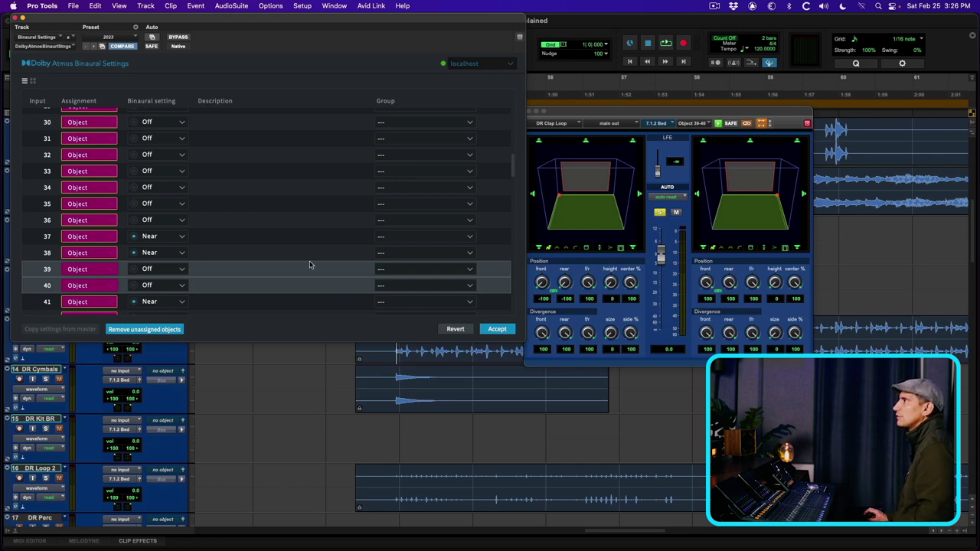
key(space)
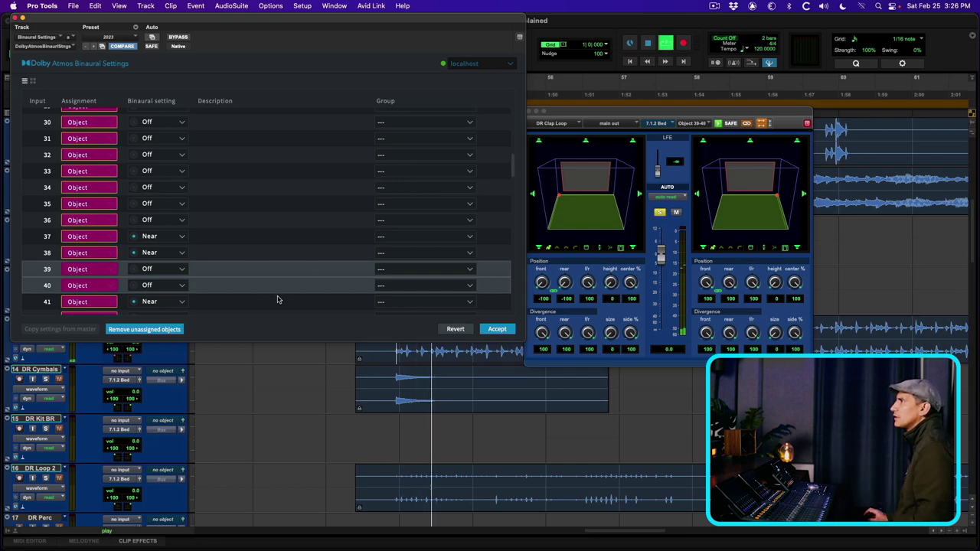
key(space)
Step: Set objects 39 and 40 to Far, audition it, and switch the object panners to top-down view
click(181, 269)
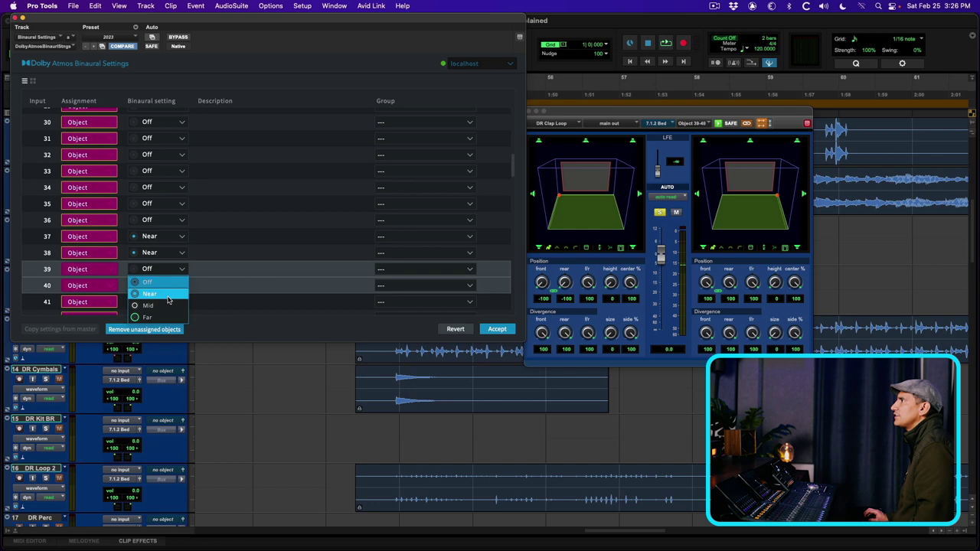
click(166, 317)
key(space)
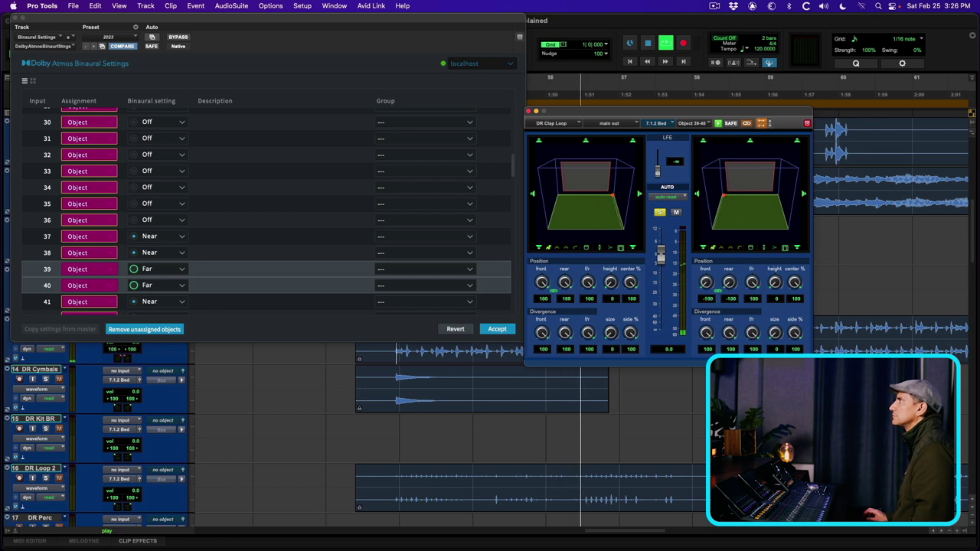
click(588, 249)
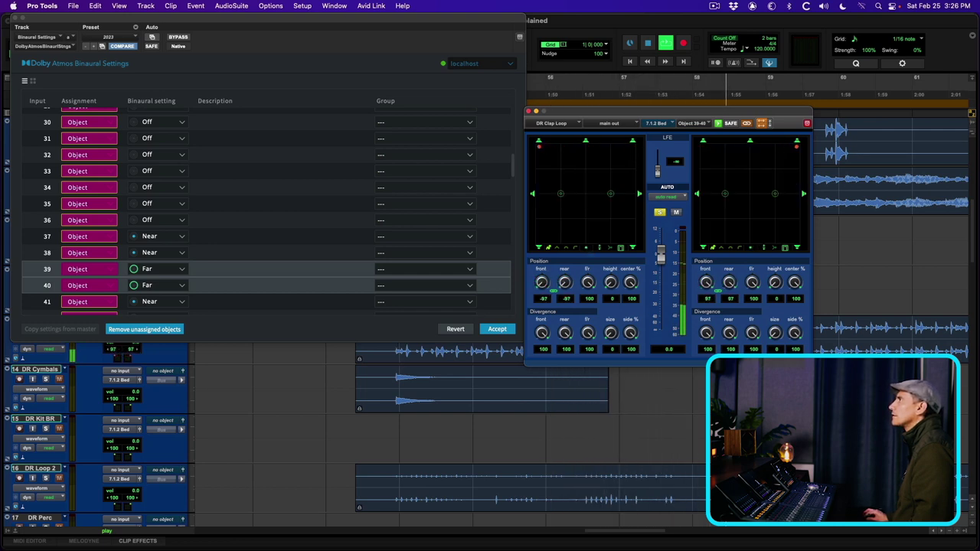
key(space)
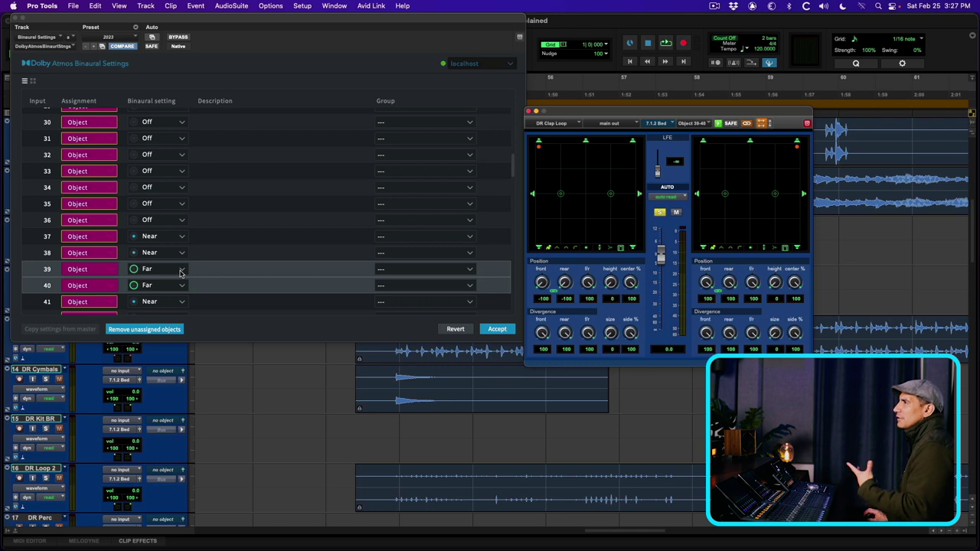
scroll(195, 271, up, 10)
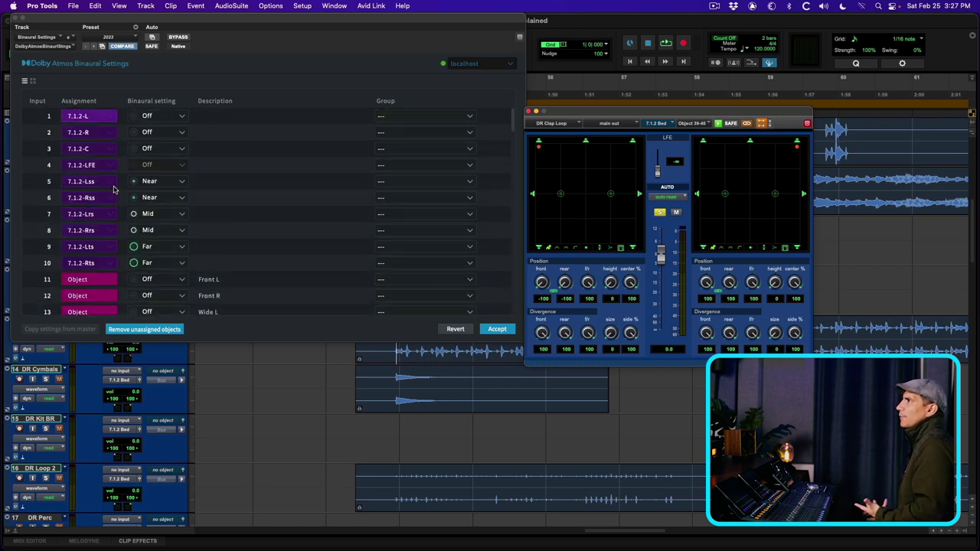
Step: Select bed rows L/R/C, Lrs/Rrs and Lts/Rts, then show object 24's binaural choices
click(44, 121)
shift+click(37, 149)
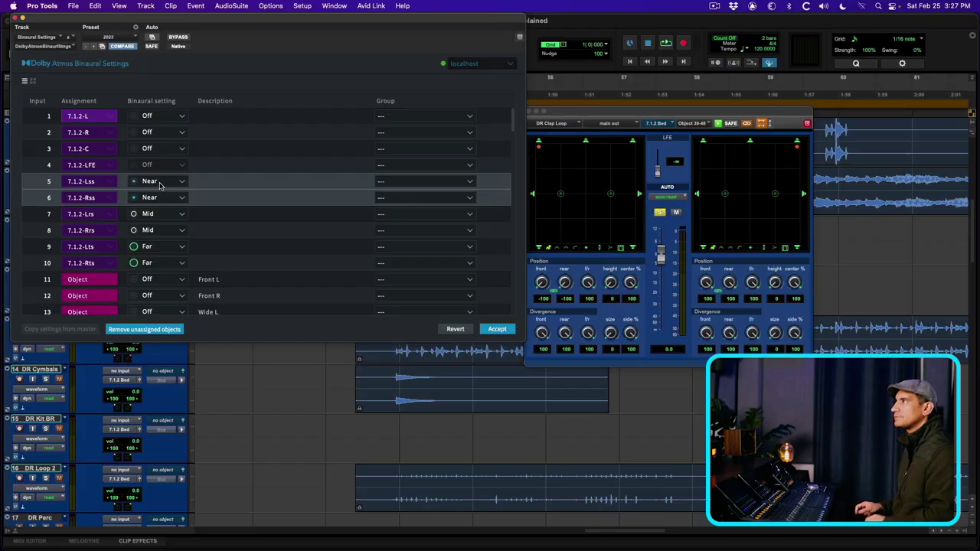
drag(51, 214, 84, 235)
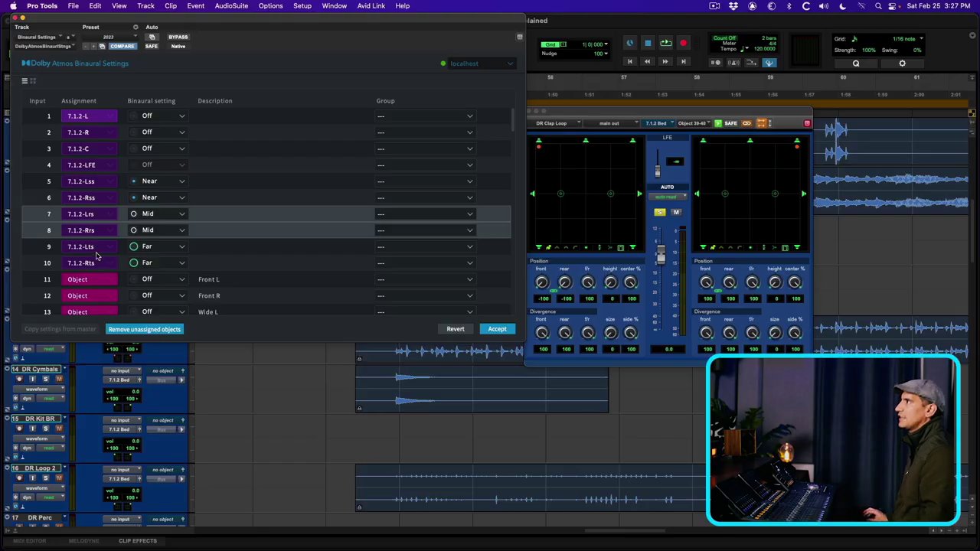
drag(50, 248, 48, 262)
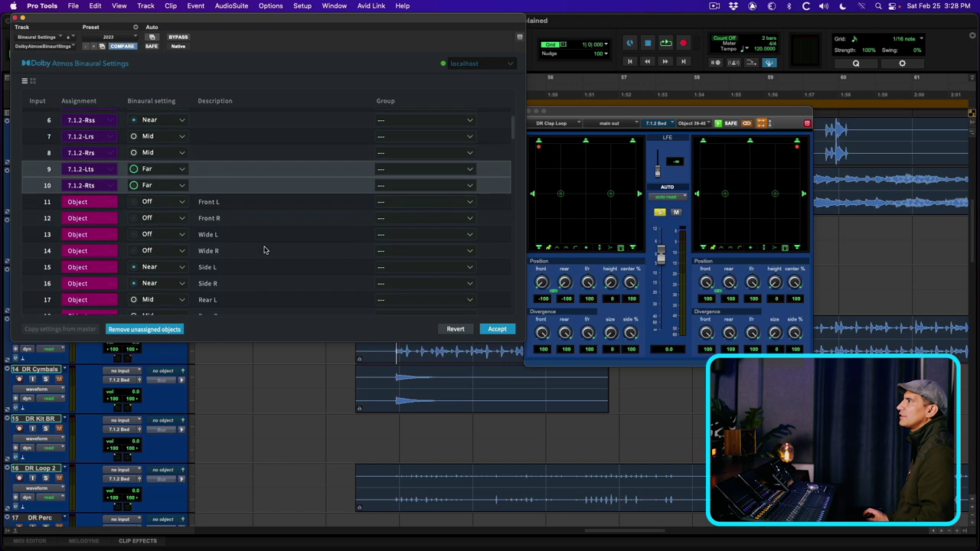
scroll(263, 247, down, 5)
click(174, 272)
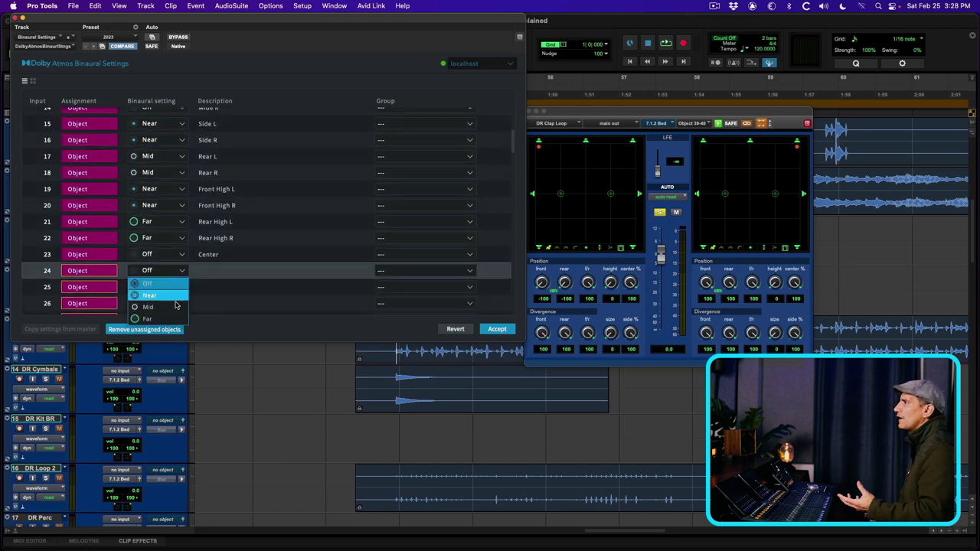